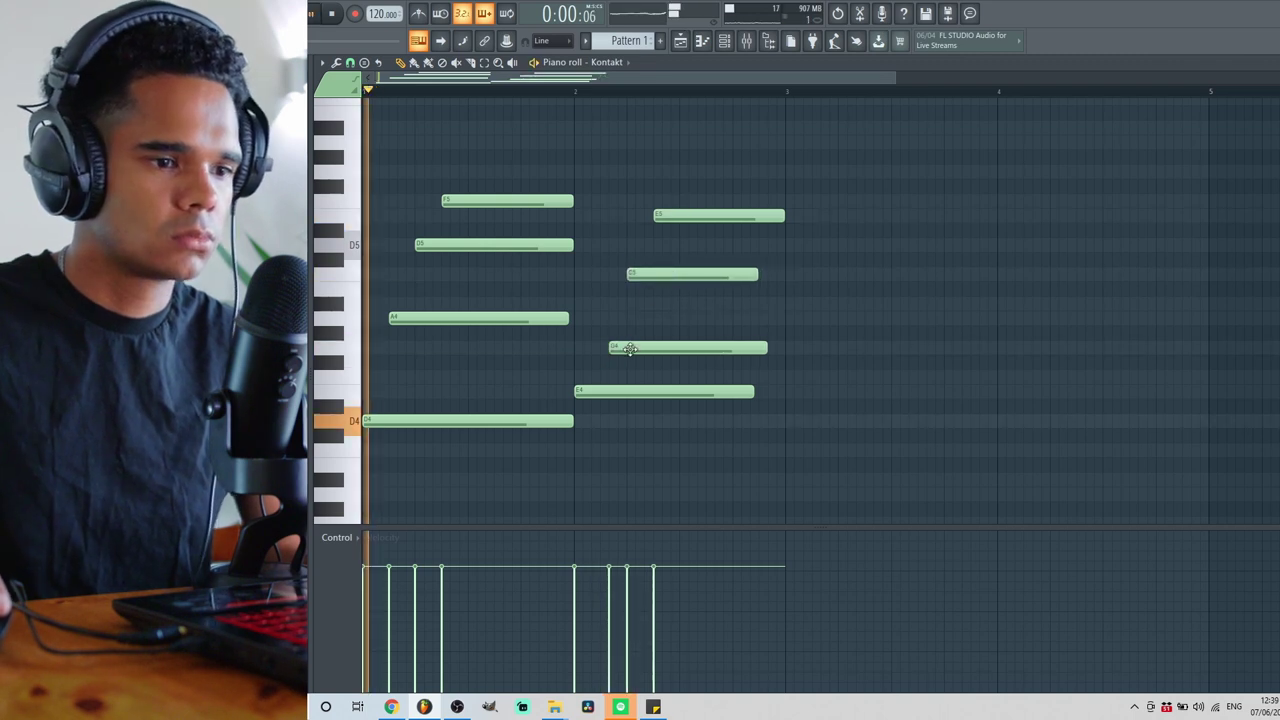
# Nudge the bar 2 G4 note slightly earlier and stagger D4, F4 and A4 notes above the A#3 in bar 3.
pyautogui.moveTo(630, 348); pyautogui.dragTo(621, 348)
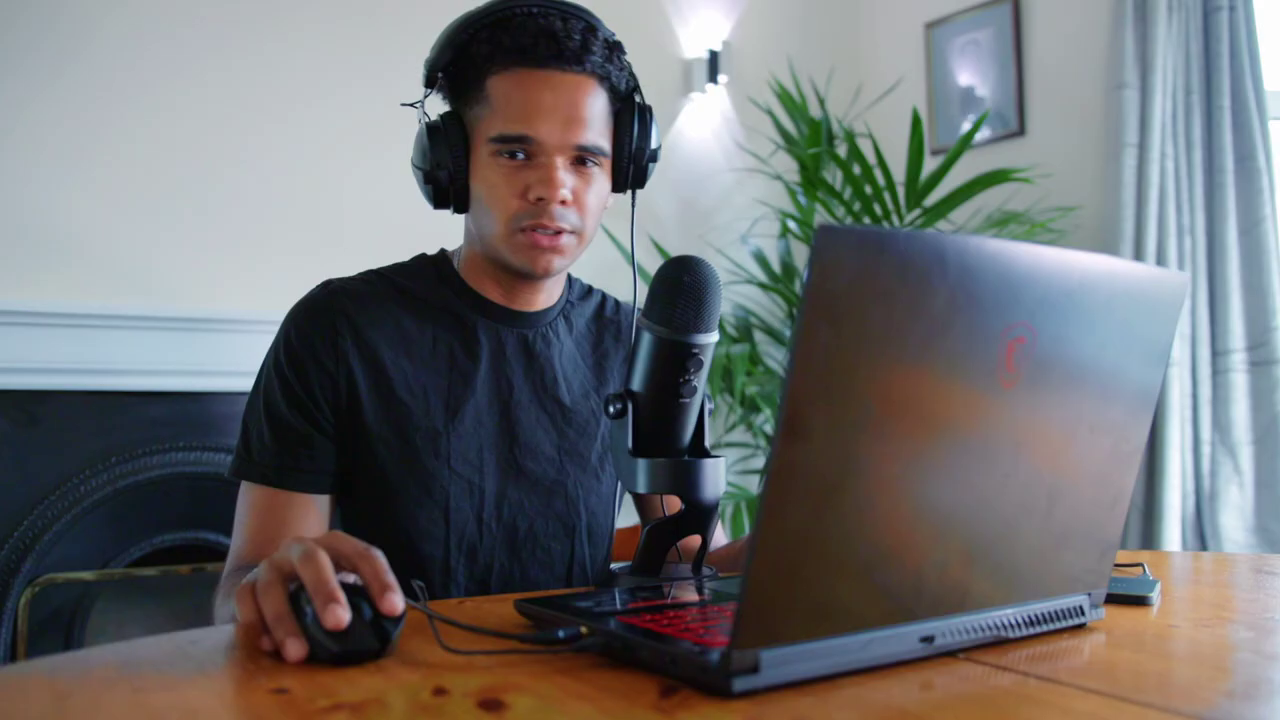
pyautogui.click(818, 410)
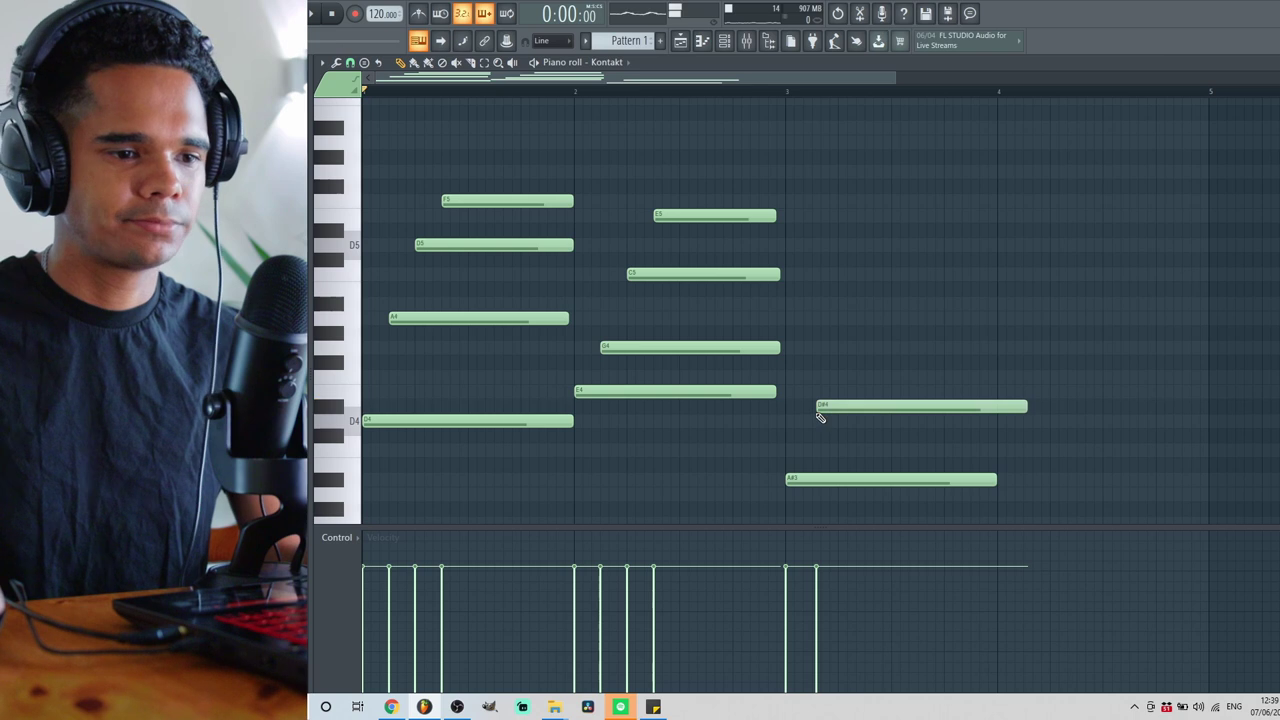
pyautogui.press('space')
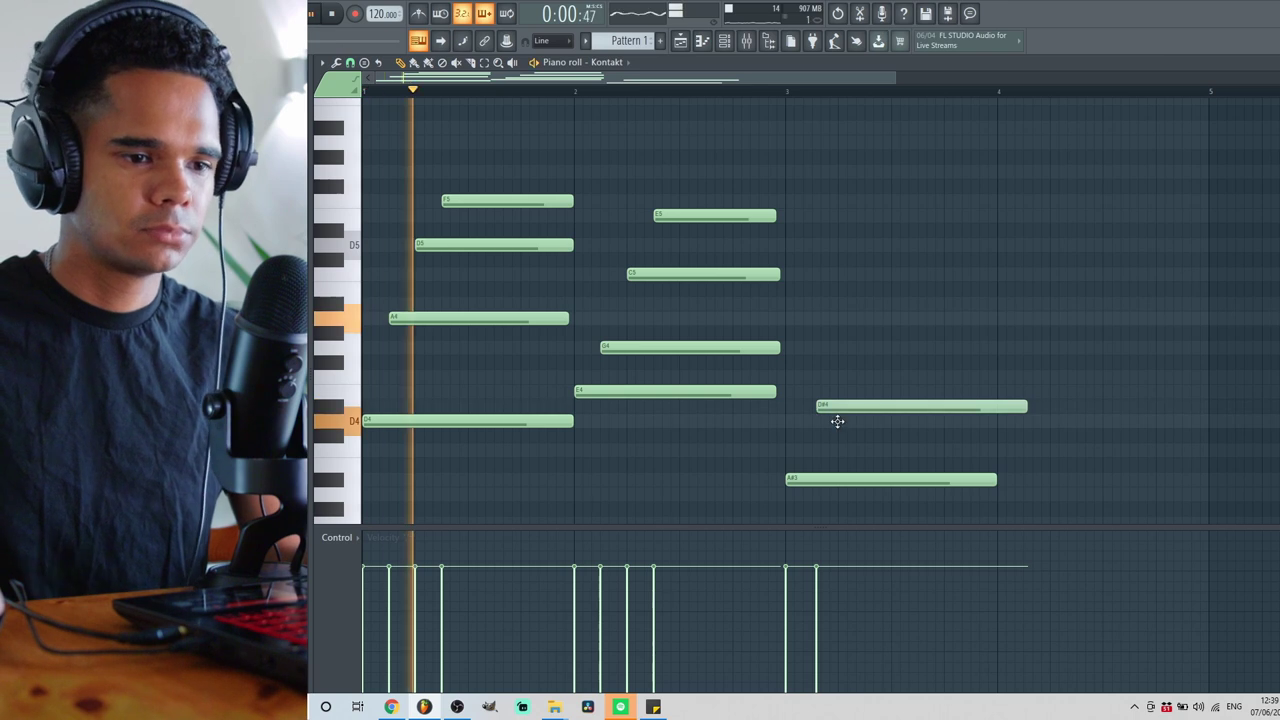
pyautogui.moveTo(834, 410); pyautogui.dragTo(828, 424)
pyautogui.click(838, 376)
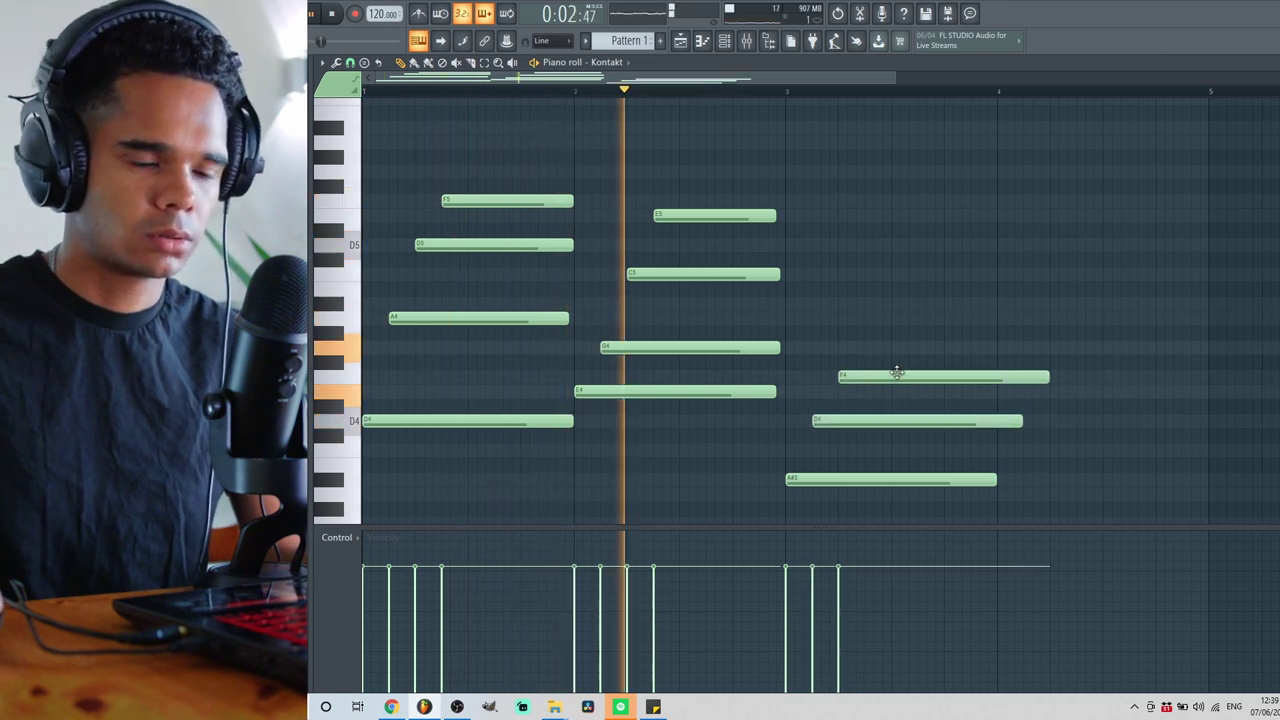
pyautogui.press('space')
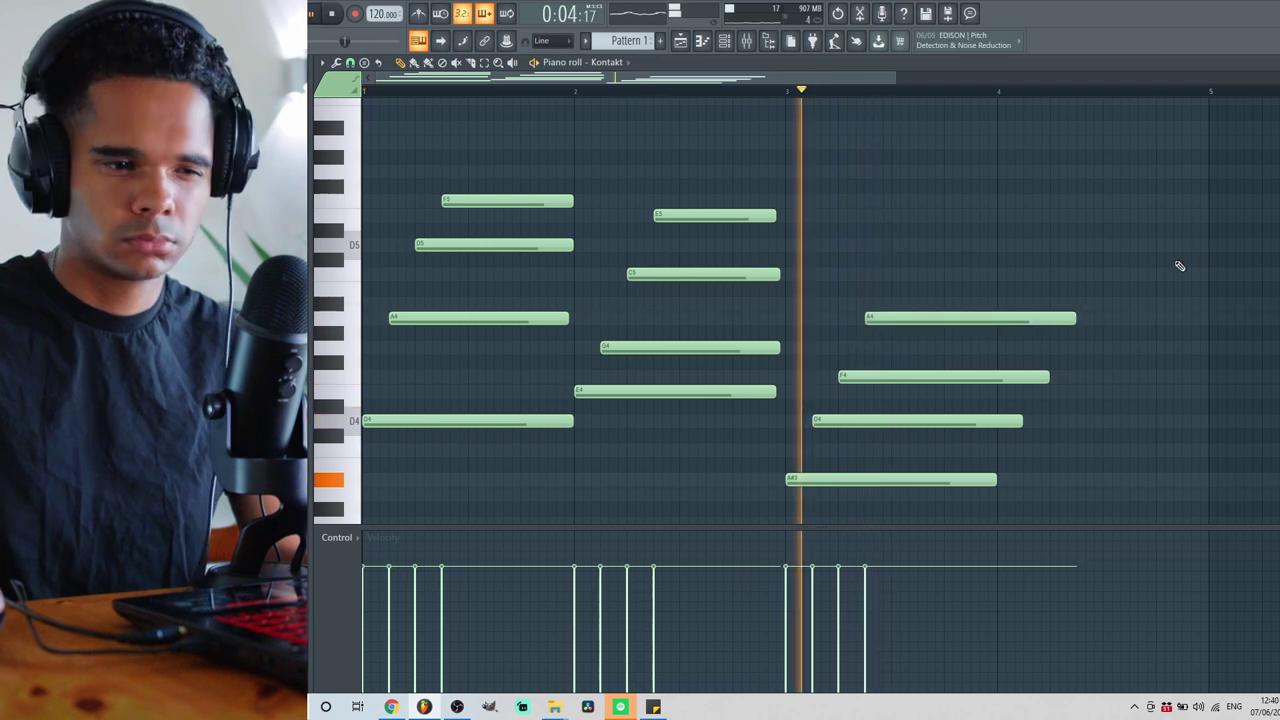
# Play back the progression and shorten the bar 3 chord notes together so the top D5 ends where bar 4 begins.
pyautogui.press('space')
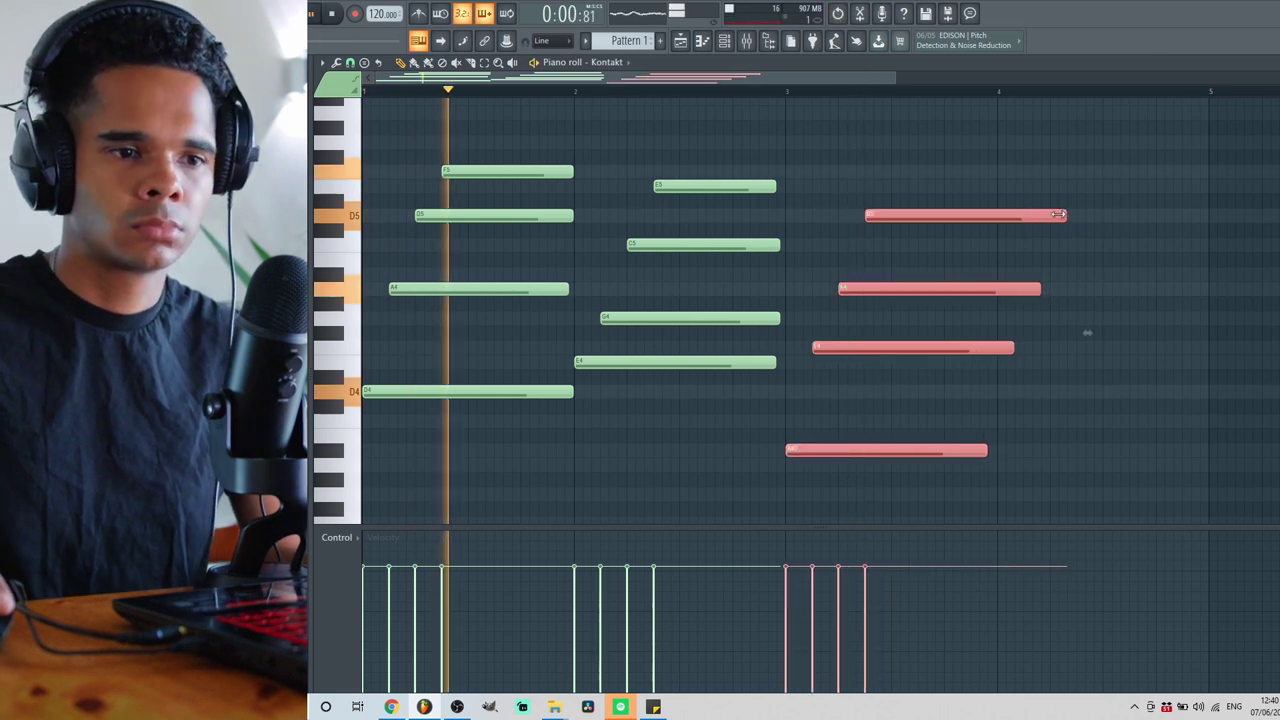
pyautogui.moveTo(1075, 216); pyautogui.dragTo(995, 227)
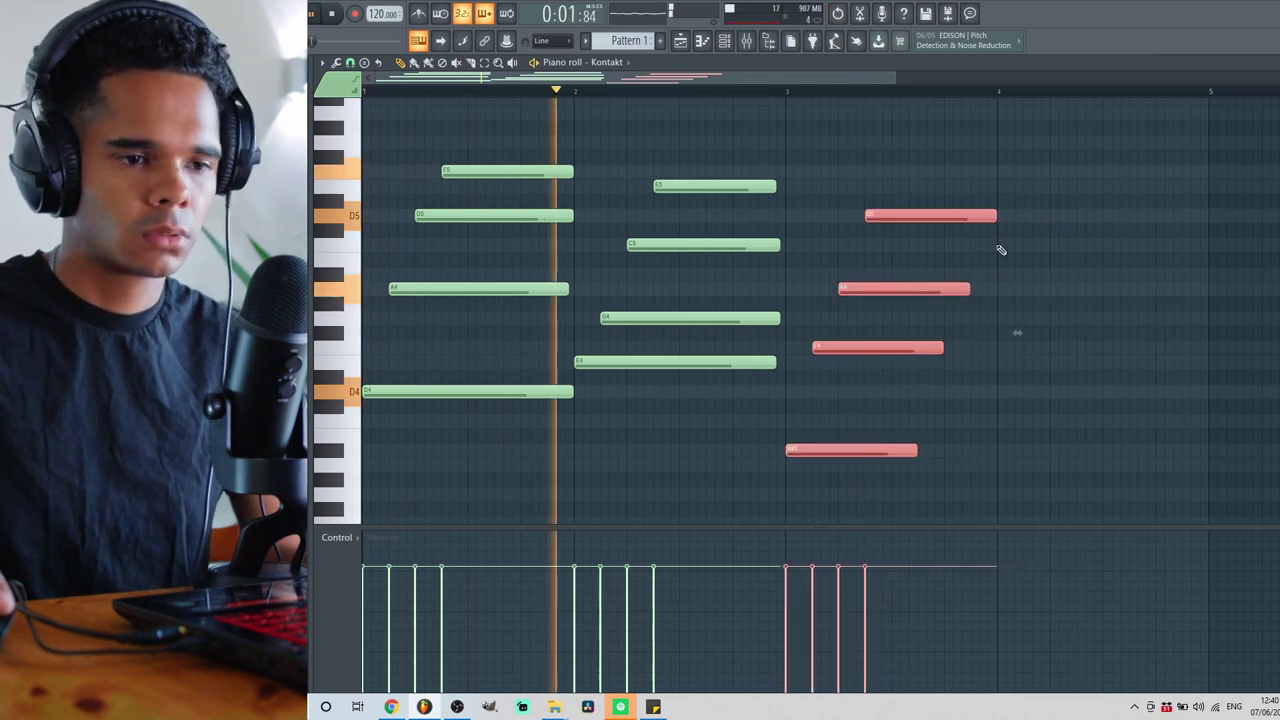
pyautogui.click(1000, 249)
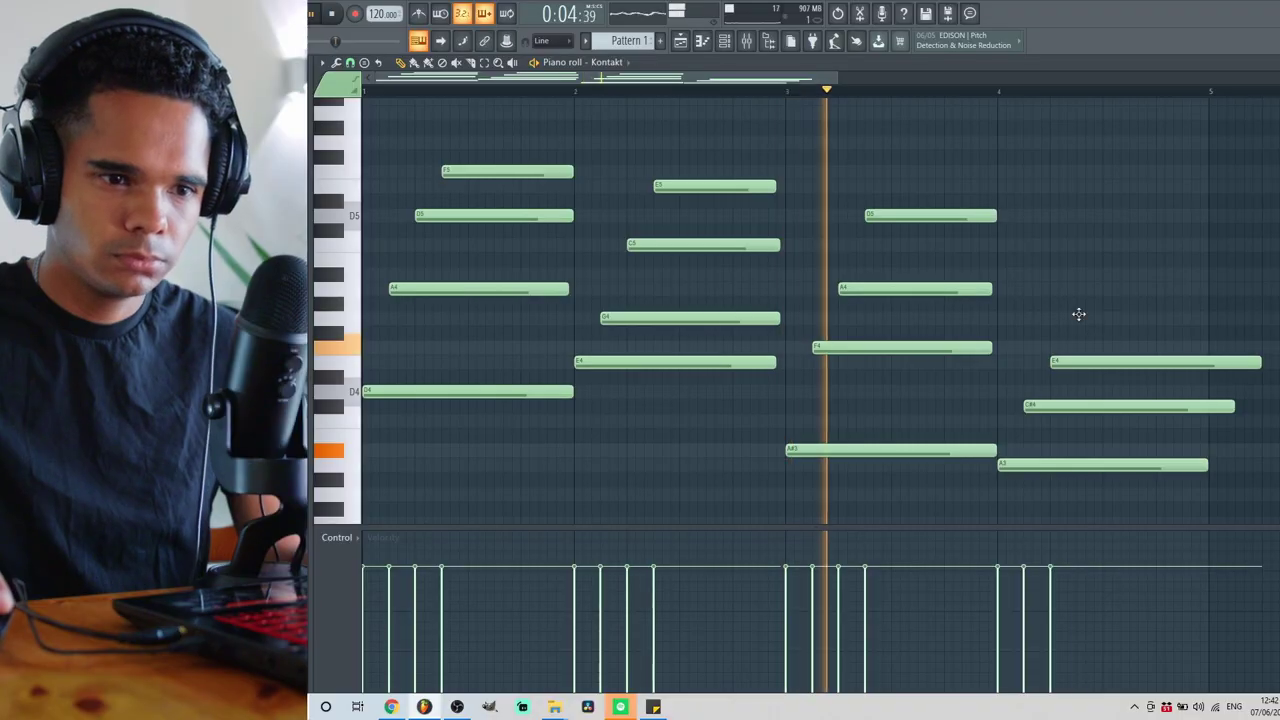
# Build the staggered bar 4 chord from A3, E4, A4 and C#5, and play it back.
pyautogui.moveTo(1077, 314); pyautogui.dragTo(1118, 289)
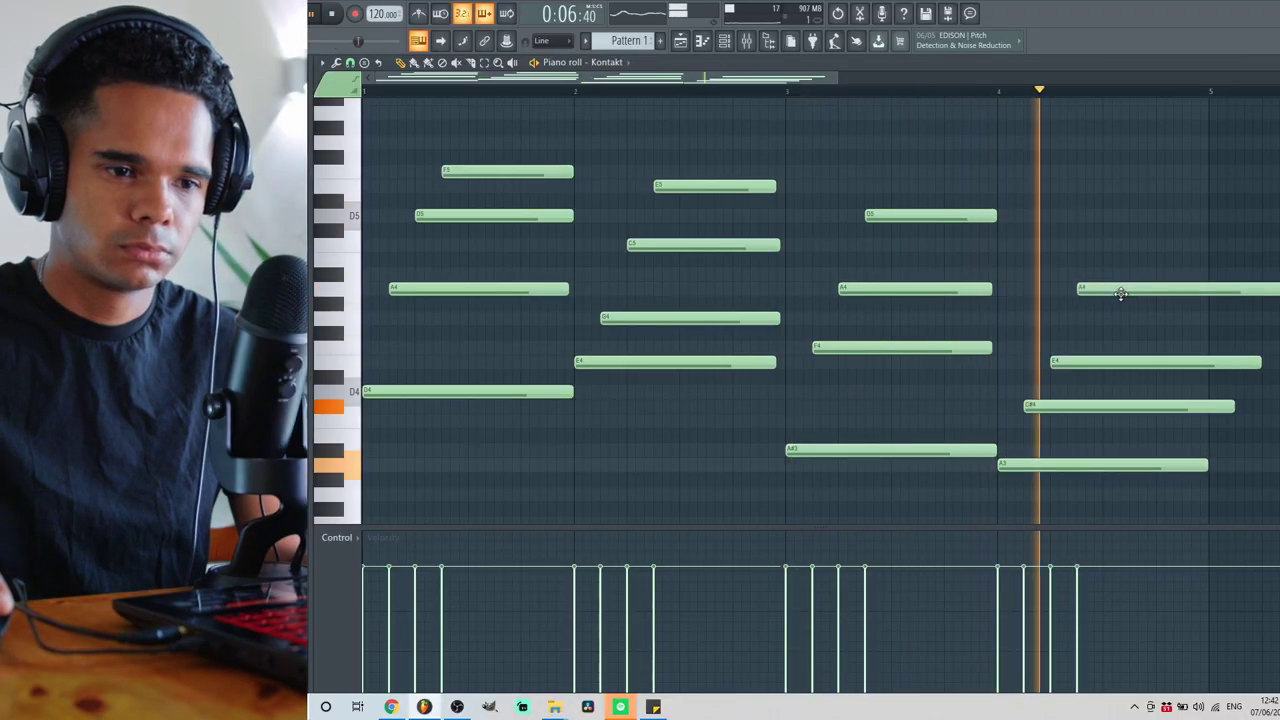
pyautogui.press('space')
pyautogui.moveTo(1157, 240); pyautogui.dragTo(1100, 478)
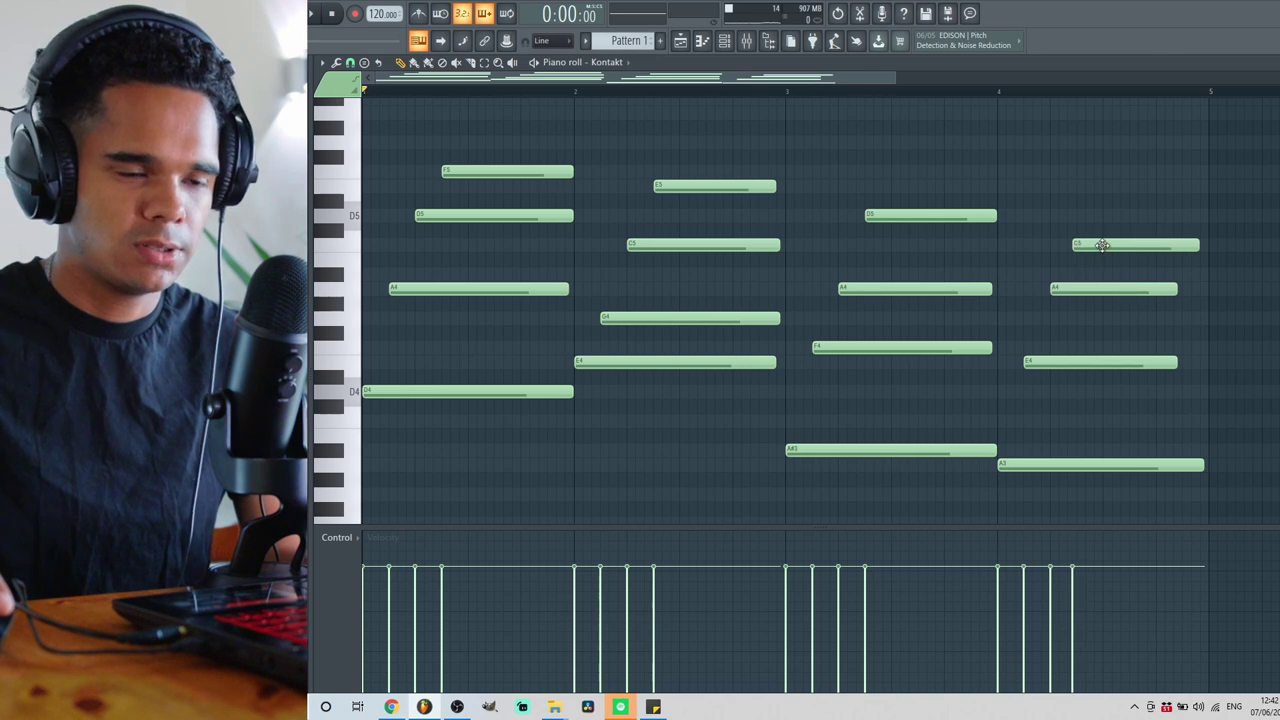
pyautogui.press('space')
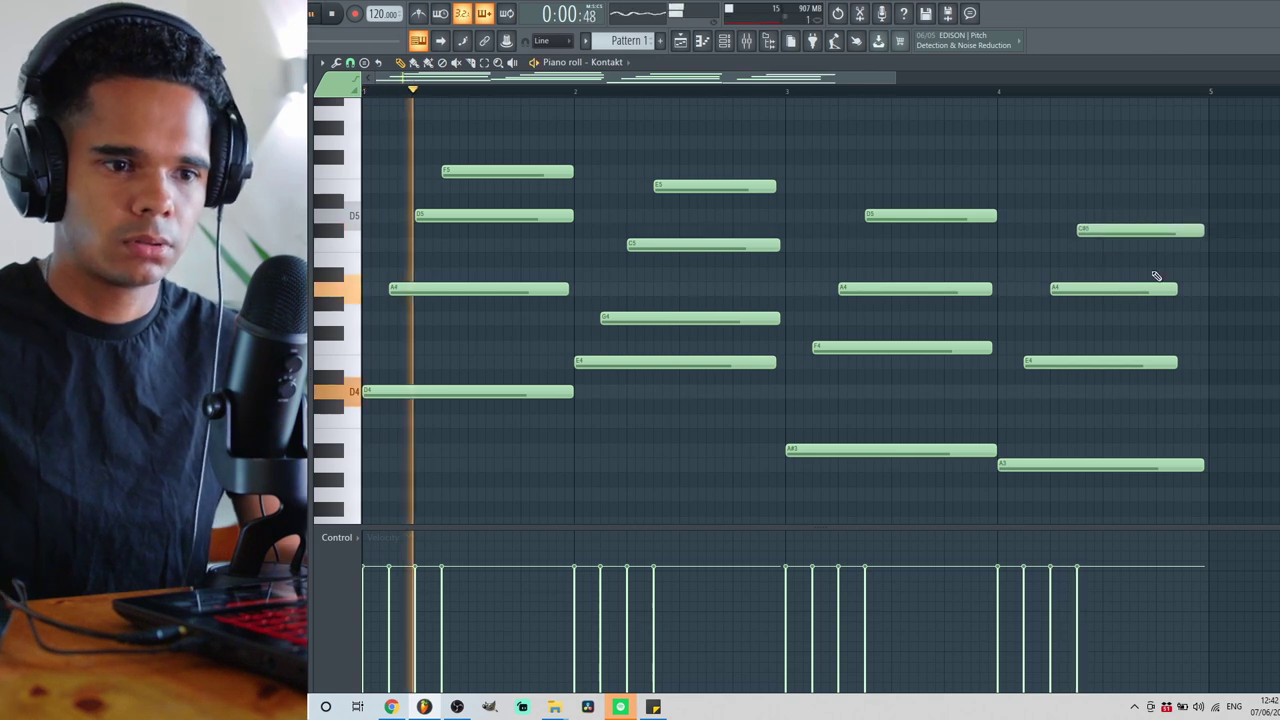
# Lengthen the A4 and E4 notes of the bar 4 chord to reach the end of the bar.
pyautogui.keyDown('ctrl'); pyautogui.scroll(-1, 1154, 260); pyautogui.keyUp('ctrl')
pyautogui.moveTo(1077, 288); pyautogui.dragTo(1103, 292)
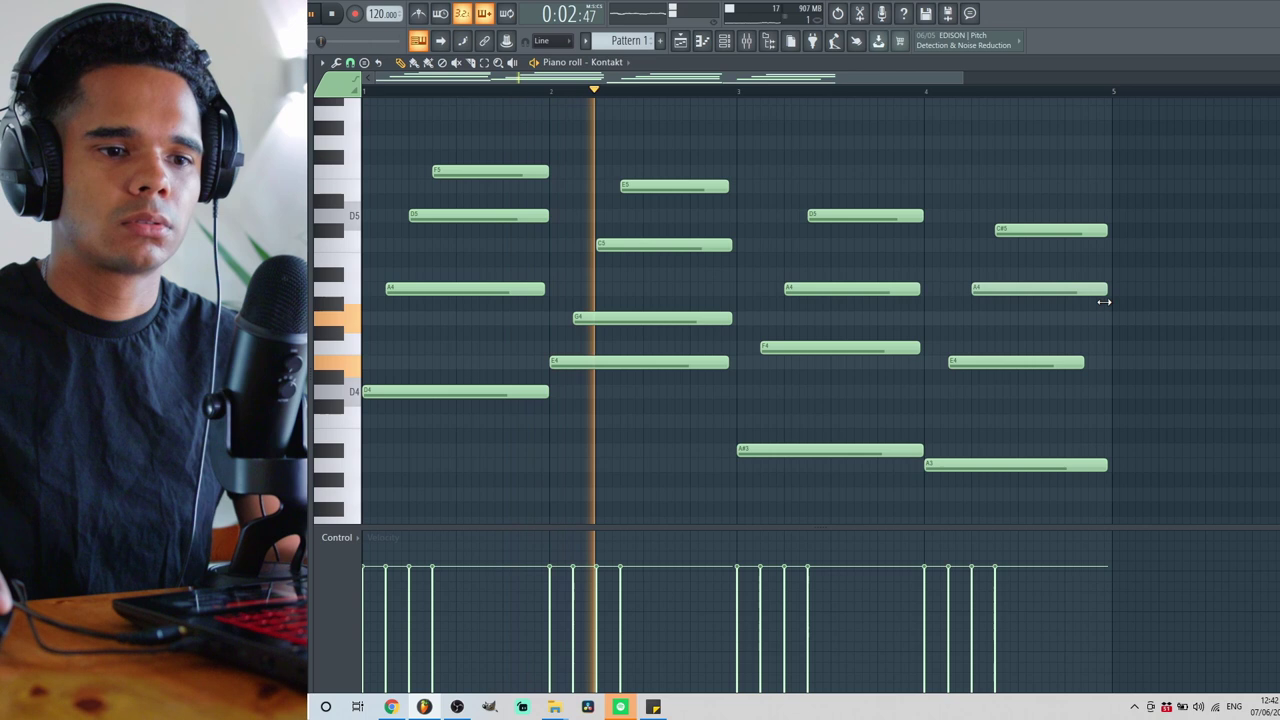
pyautogui.moveTo(1080, 362); pyautogui.dragTo(1107, 362)
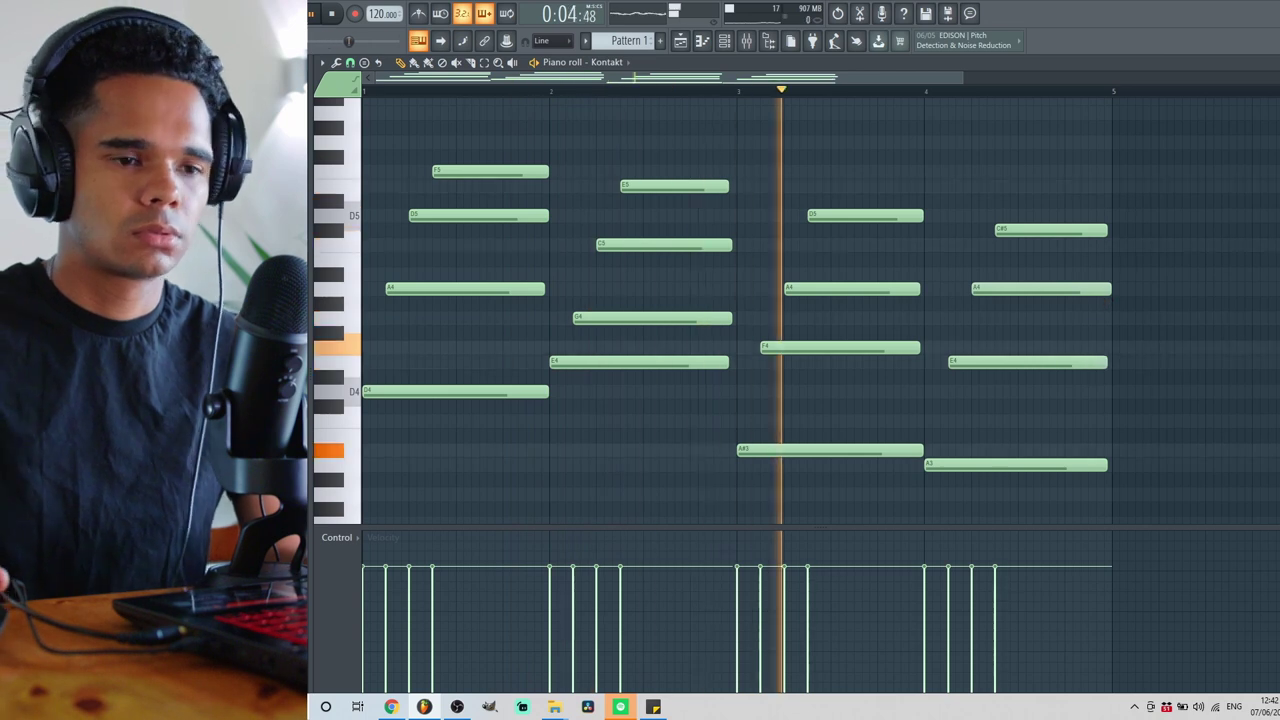
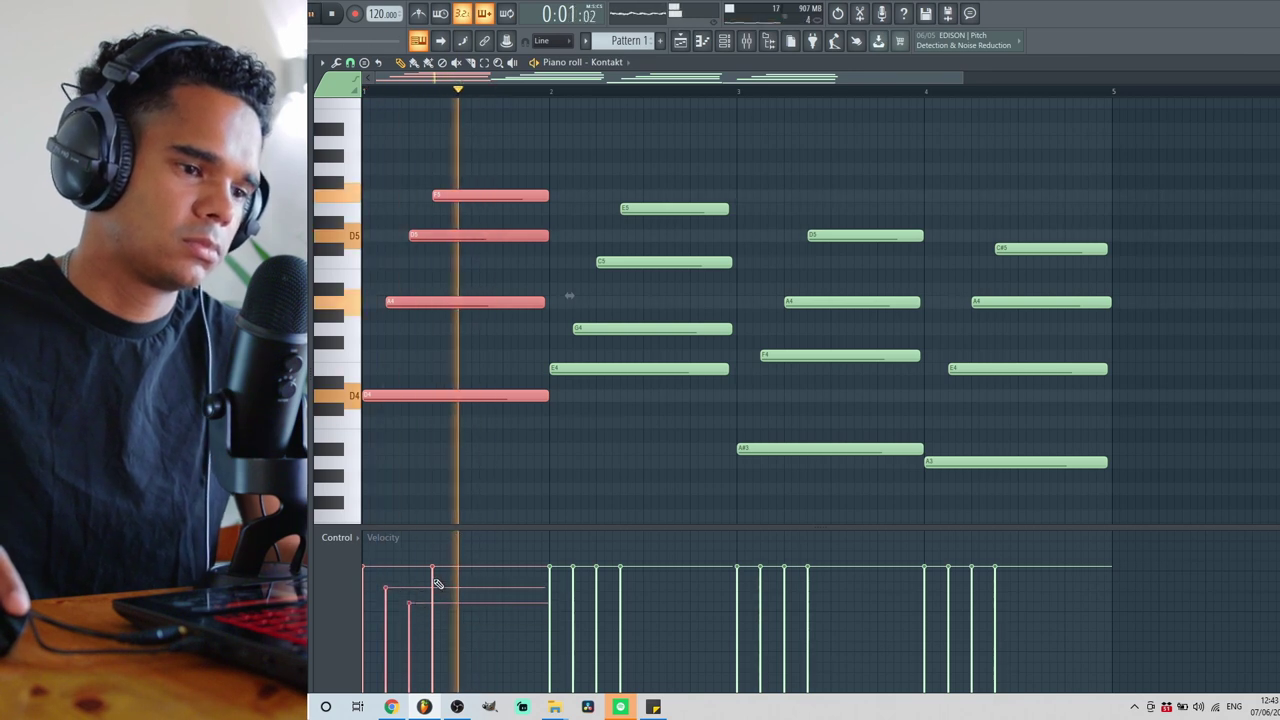
# Vary the velocities of the individual notes in each of the four chords for a more human feel.
pyautogui.moveTo(440, 579); pyautogui.dragTo(370, 583)
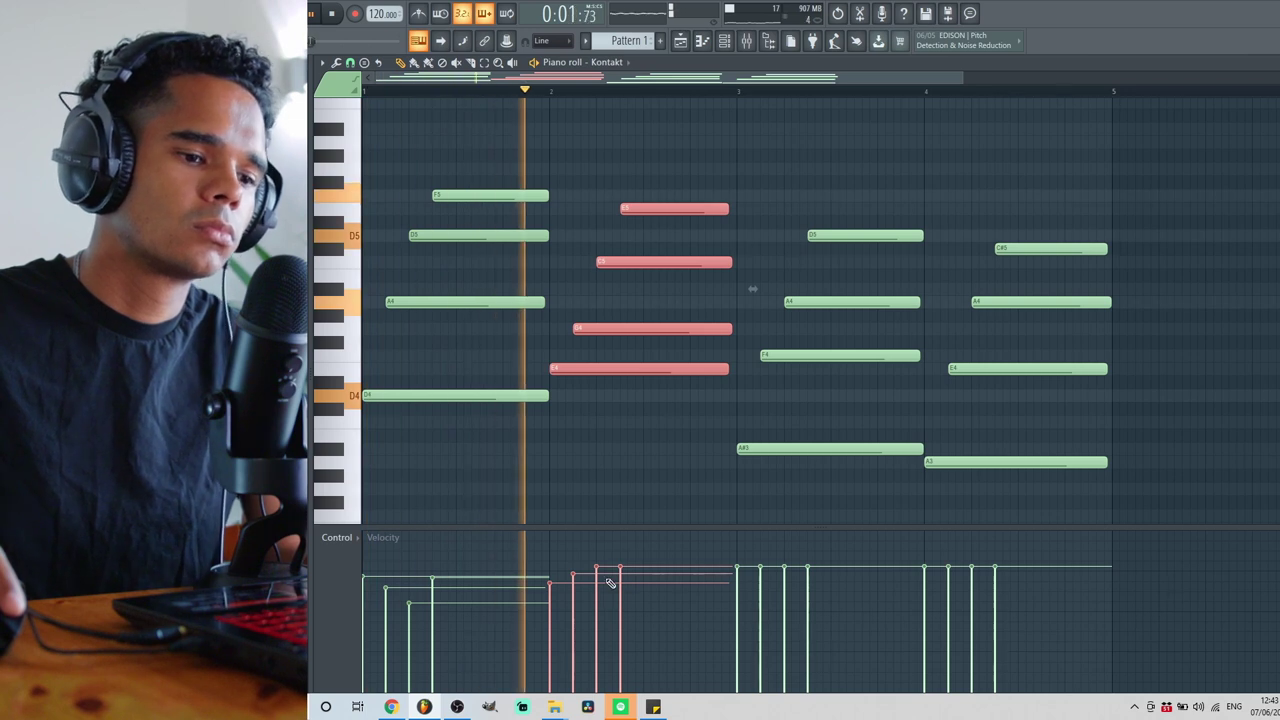
pyautogui.moveTo(610, 583); pyautogui.dragTo(565, 580)
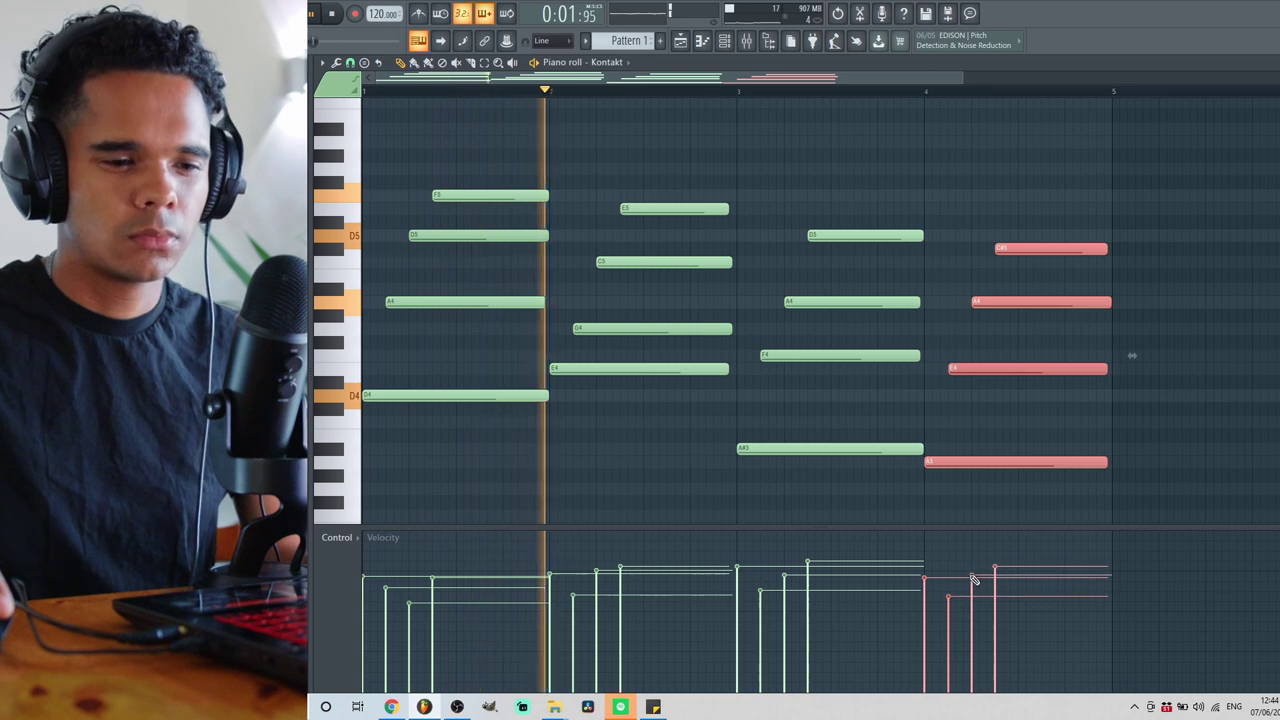
pyautogui.scroll(-1, 1057, 349)
pyautogui.click(1226, 370)
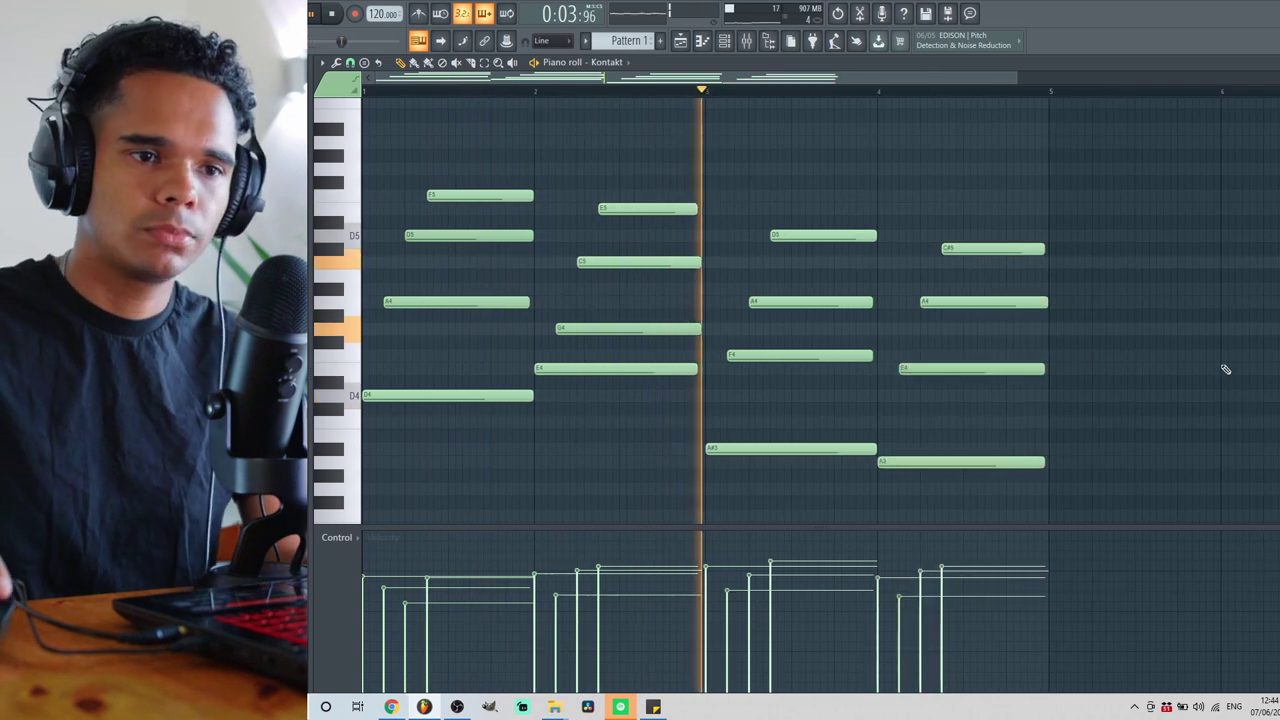
# Stop playback and duplicate the whole four-bar progression so it repeats from bar 5.
pyautogui.press('space')
pyautogui.hotkey('ctrl', 'a')
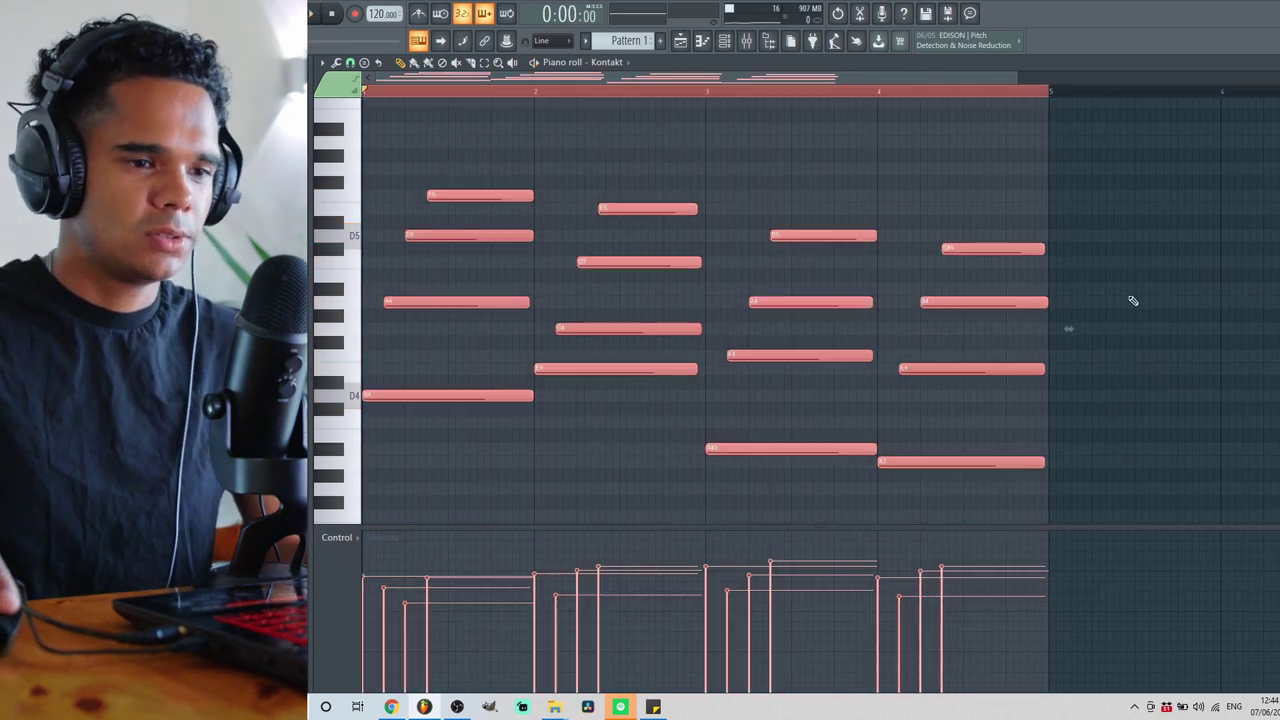
pyautogui.hotkey('ctrl', 'b')
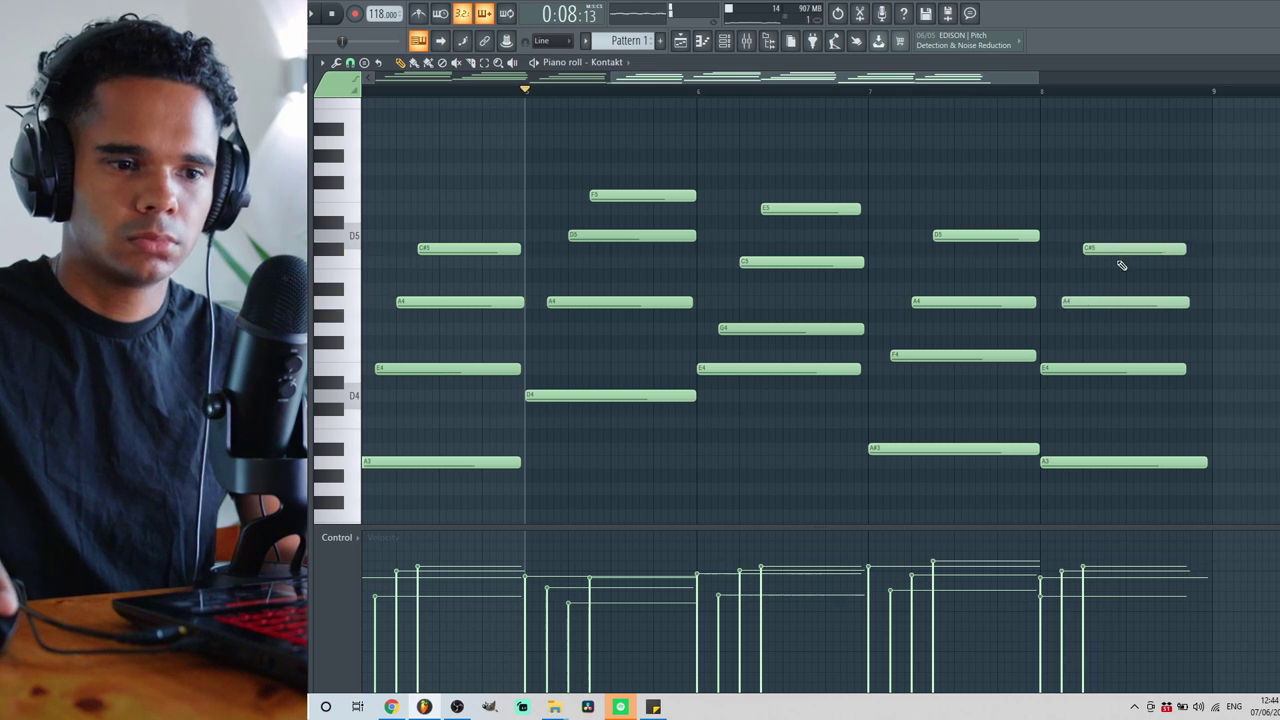
# Revoice the bar 8 chord by removing A3, adding E5 on top and lengthening E4 and A4 to the bar's end.
pyautogui.moveTo(1108, 167); pyautogui.dragTo(1143, 210)
pyautogui.press('space')
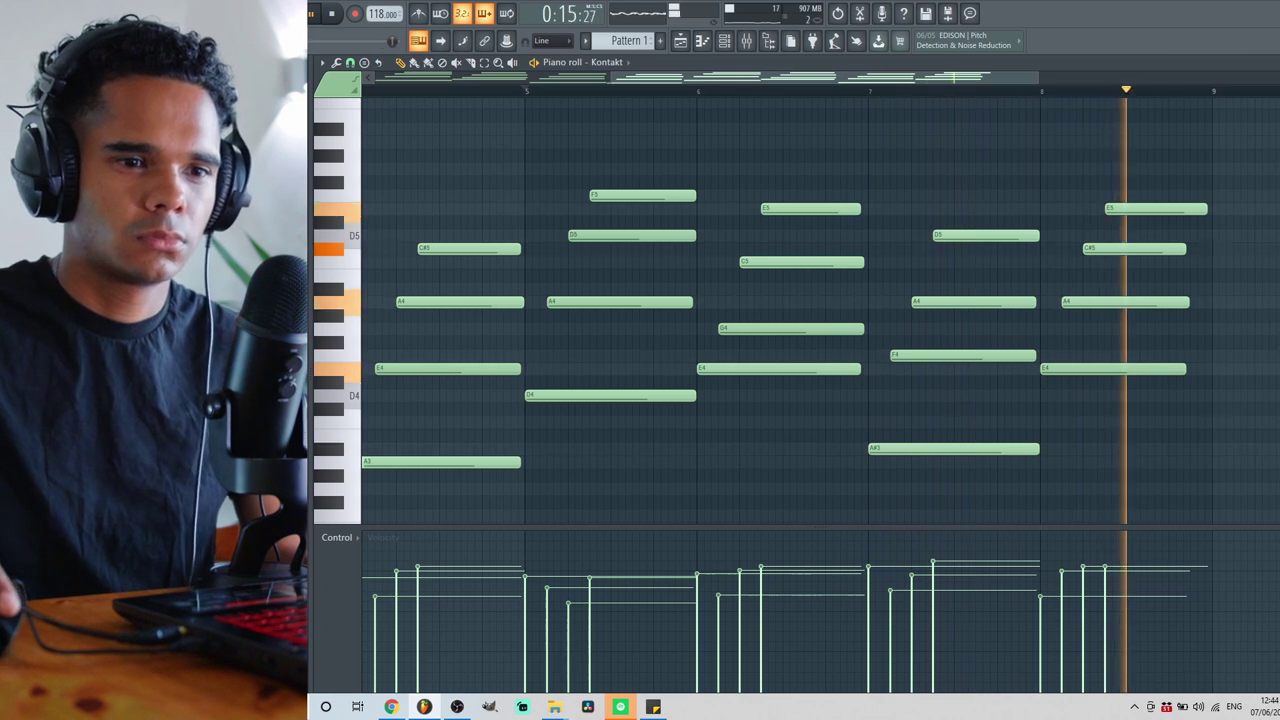
pyautogui.press('space')
pyautogui.moveTo(1045, 240); pyautogui.dragTo(1207, 374)
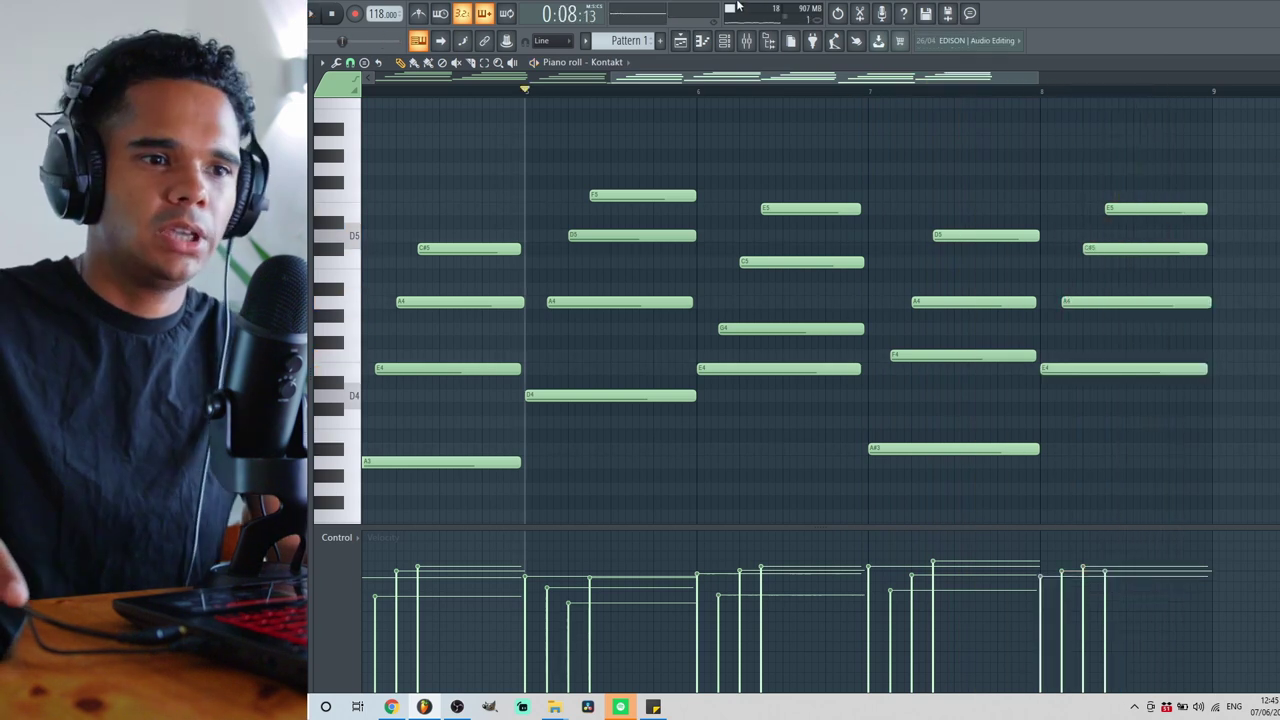
# Load iZotope Vinyl into the third effect slot of mixer track Insert 1.
pyautogui.hscroll(-3, 795, 85)
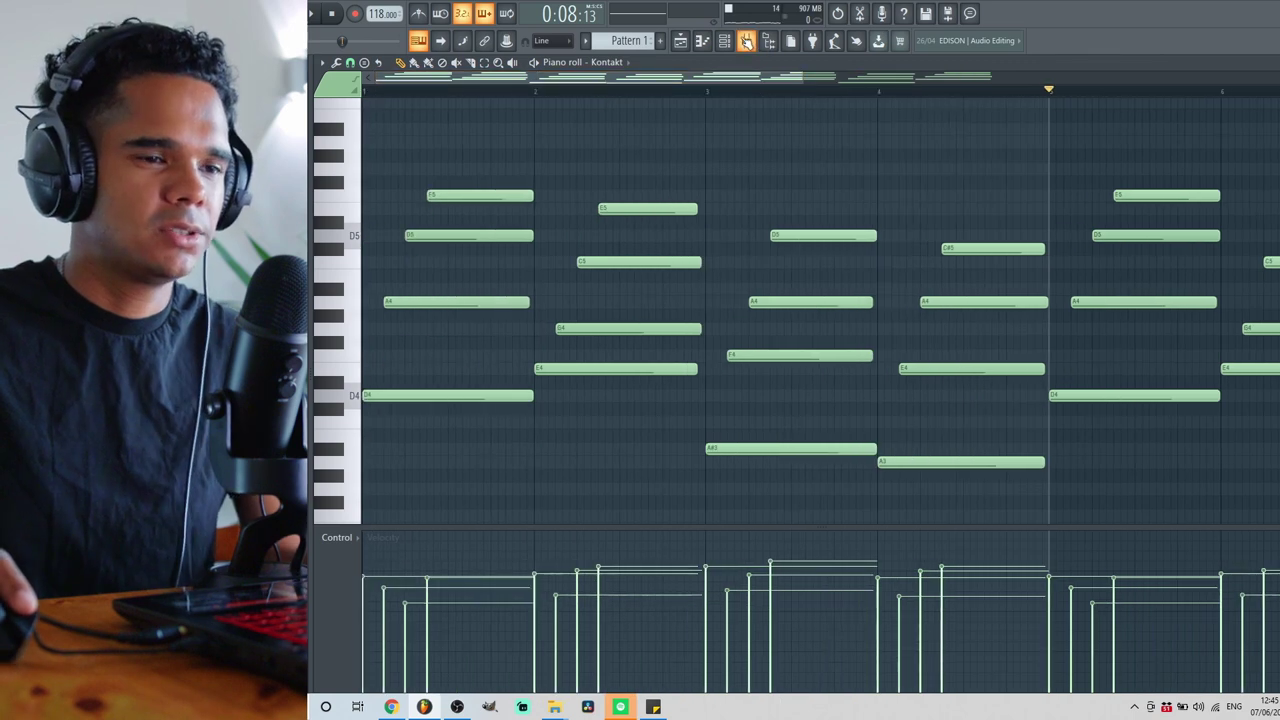
pyautogui.click(746, 40)
pyautogui.click(724, 40)
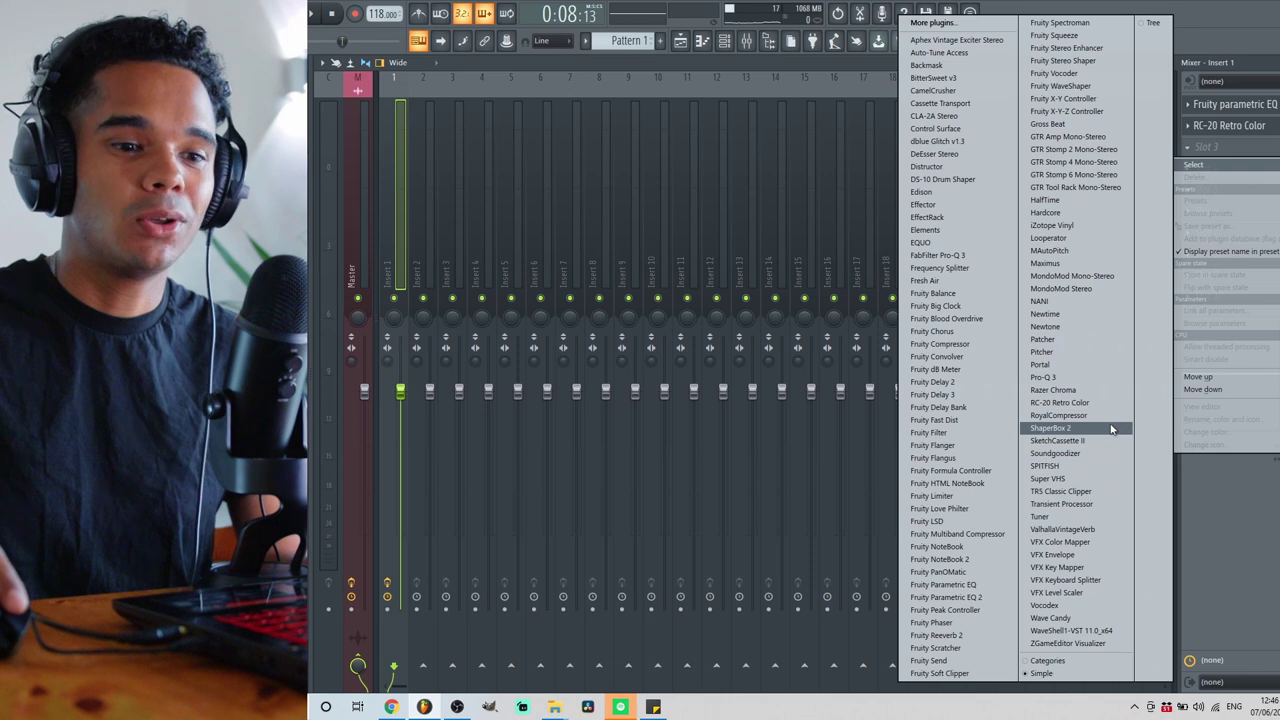
pyautogui.click(1108, 225)
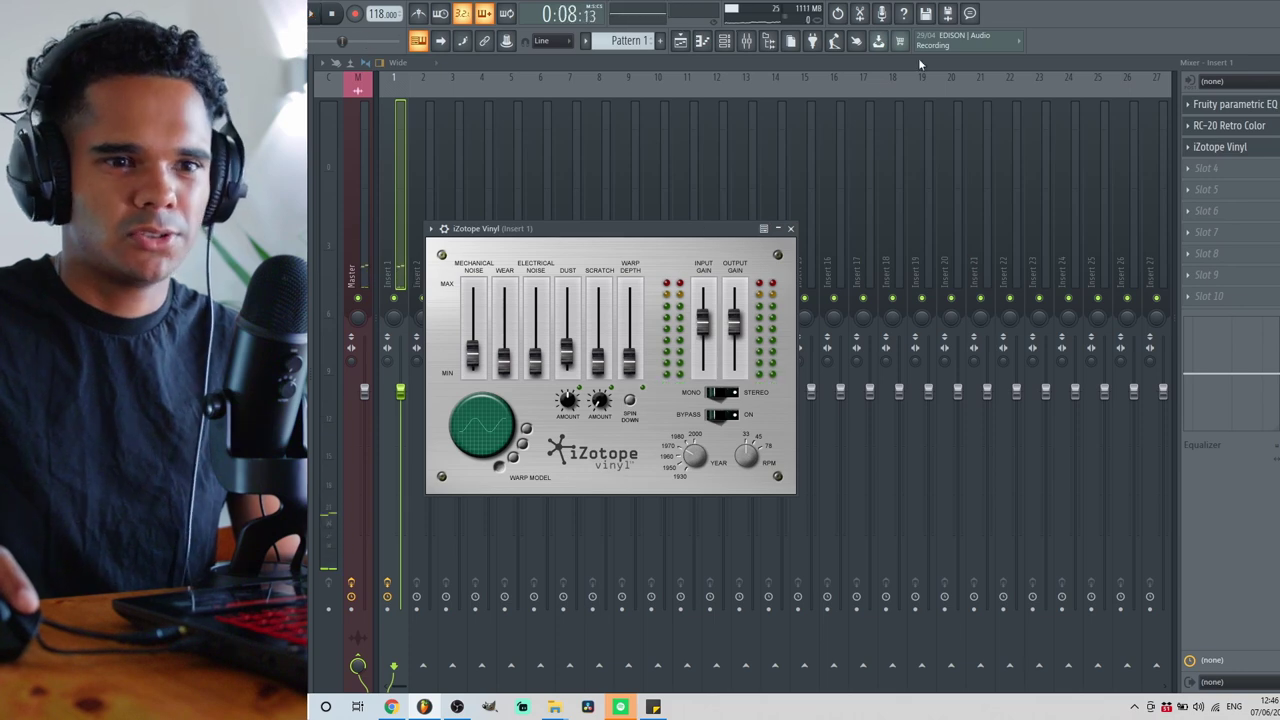
pyautogui.press('Escape')
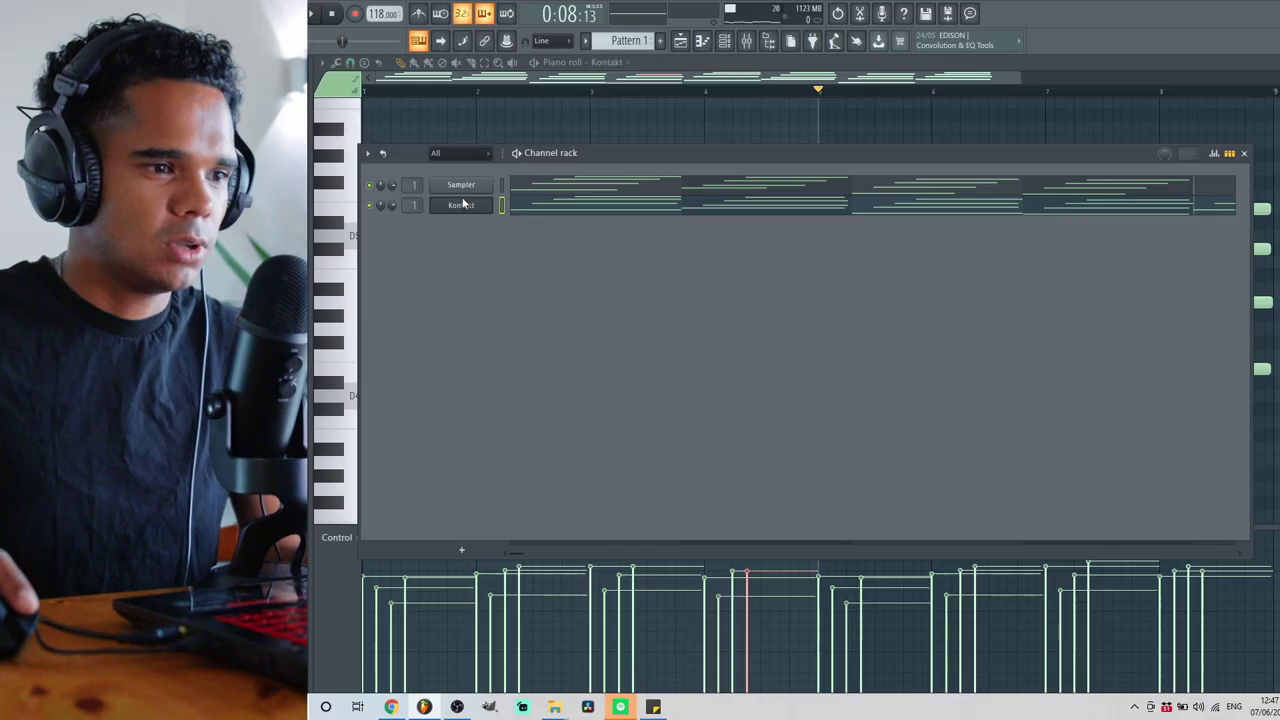
# Clone the Kontakt channel and paste the chord progression's notes into the clone.
pyautogui.rightClick(488, 204)
pyautogui.click(517, 321)
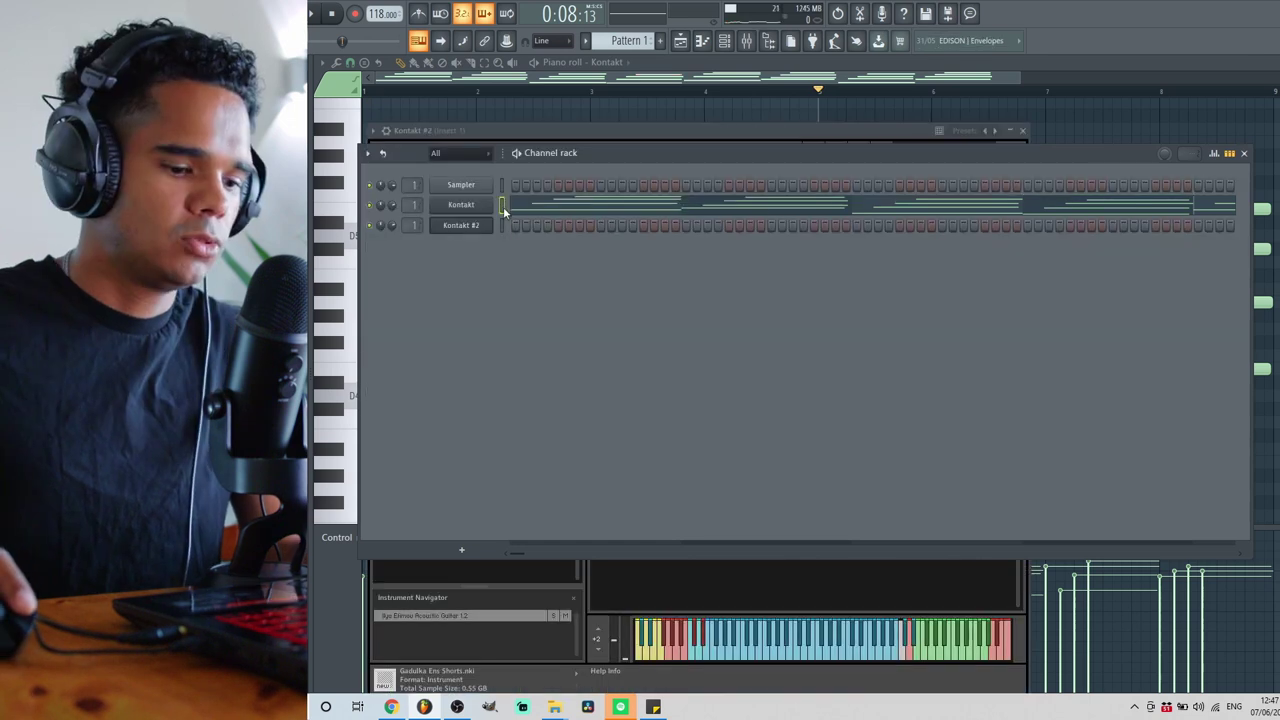
pyautogui.hotkey('ctrl', 'v')
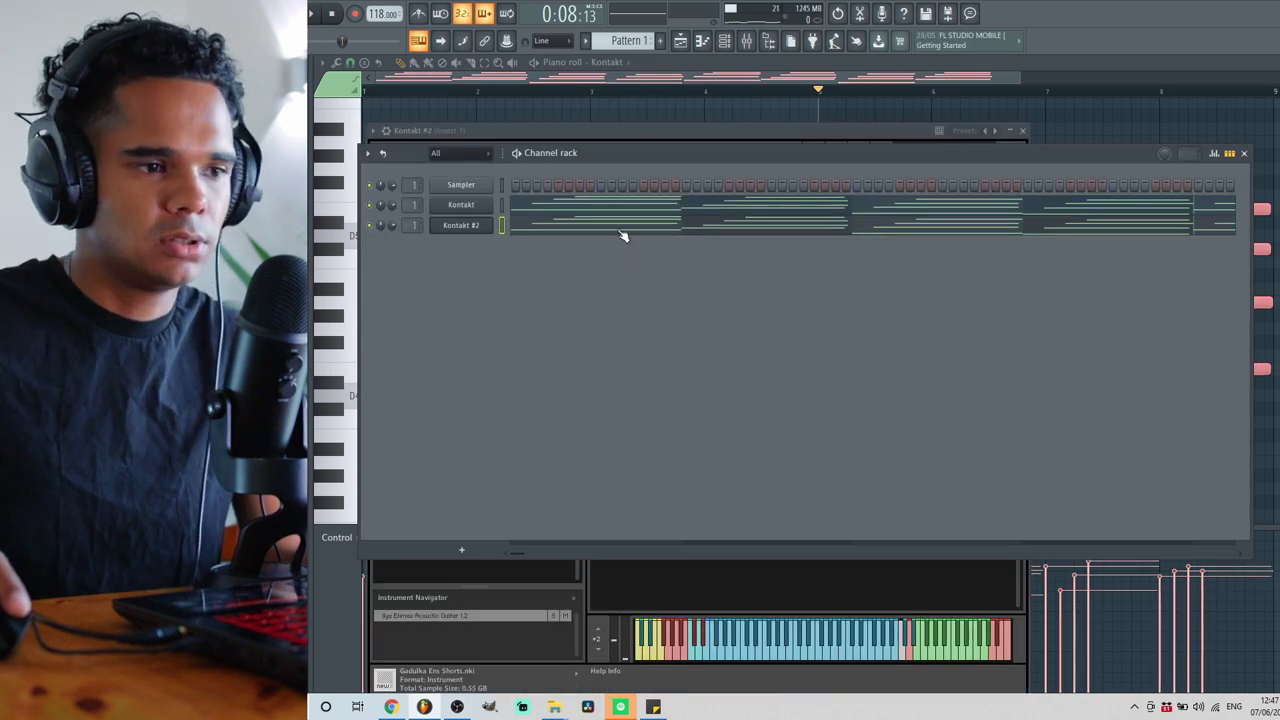
# Align the staggered chord notes of Kontakt #2 to the start of each bar and play the result.
pyautogui.click(620, 230)
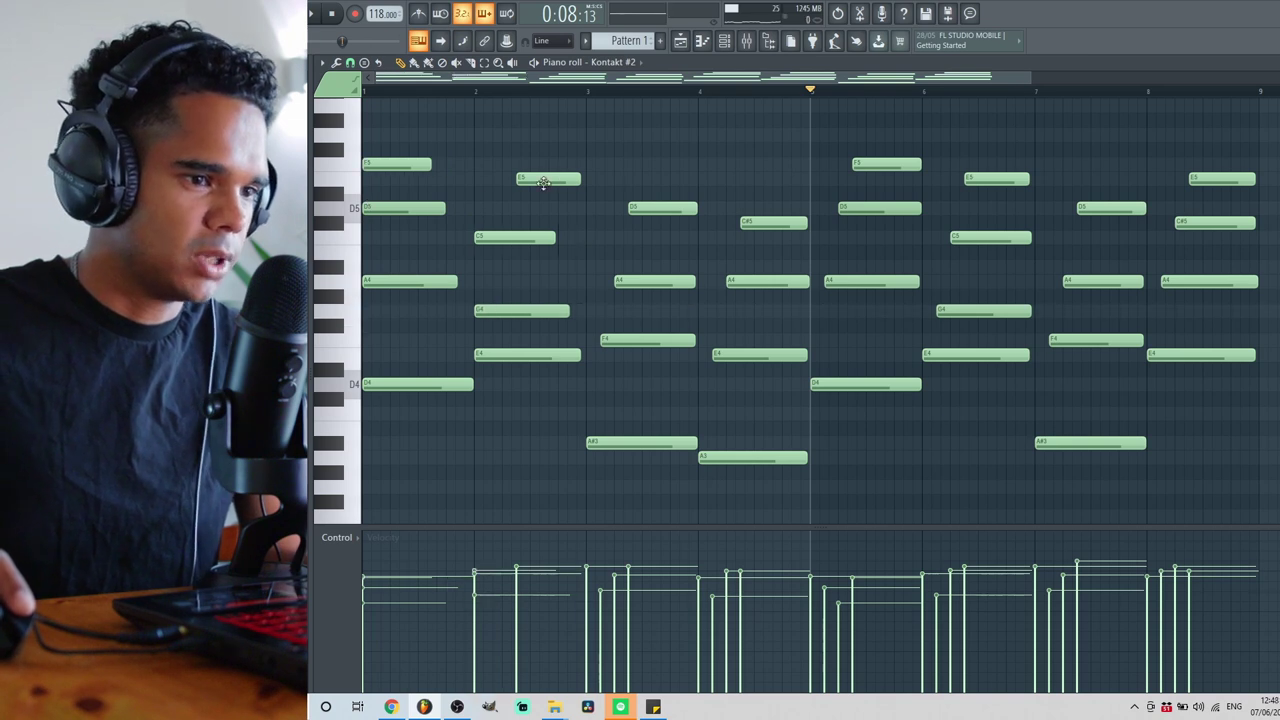
pyautogui.hotkey('ctrl', 'q')
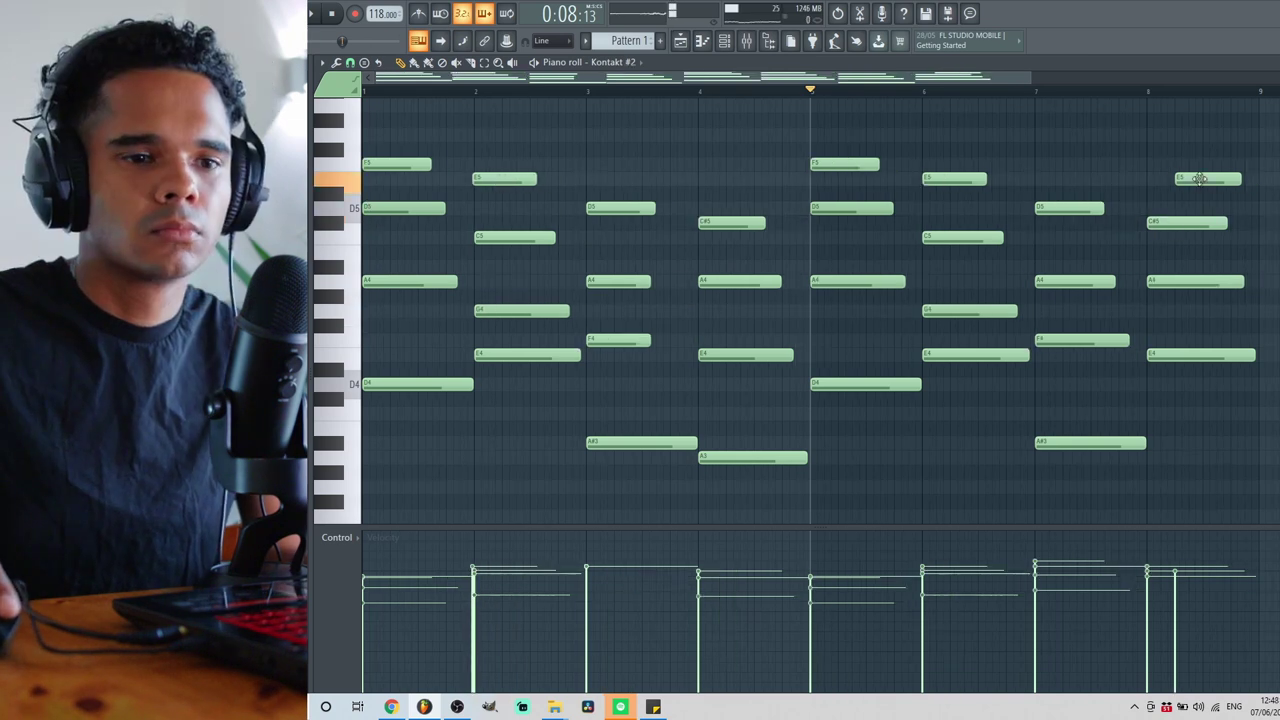
pyautogui.press('space')
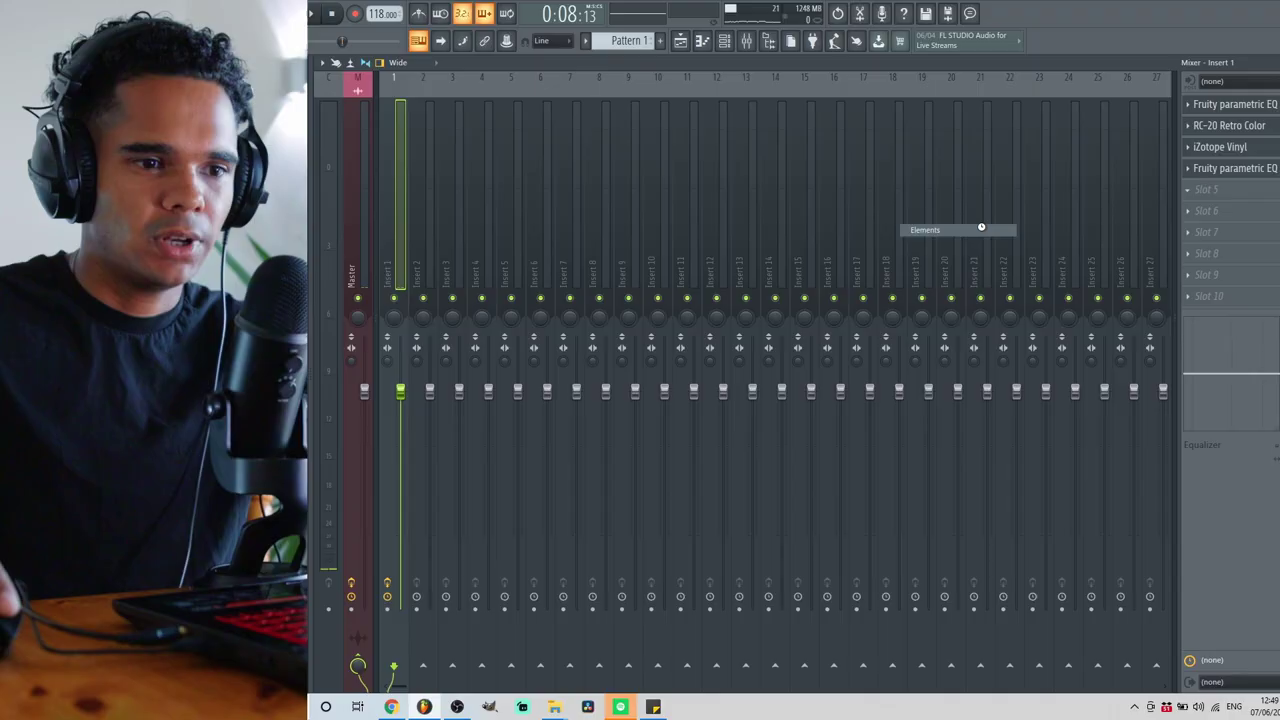
# Add Elements and ValhallaVintageVerb to effect slots 5 and 6 of Insert 1.
pyautogui.click(980, 228)
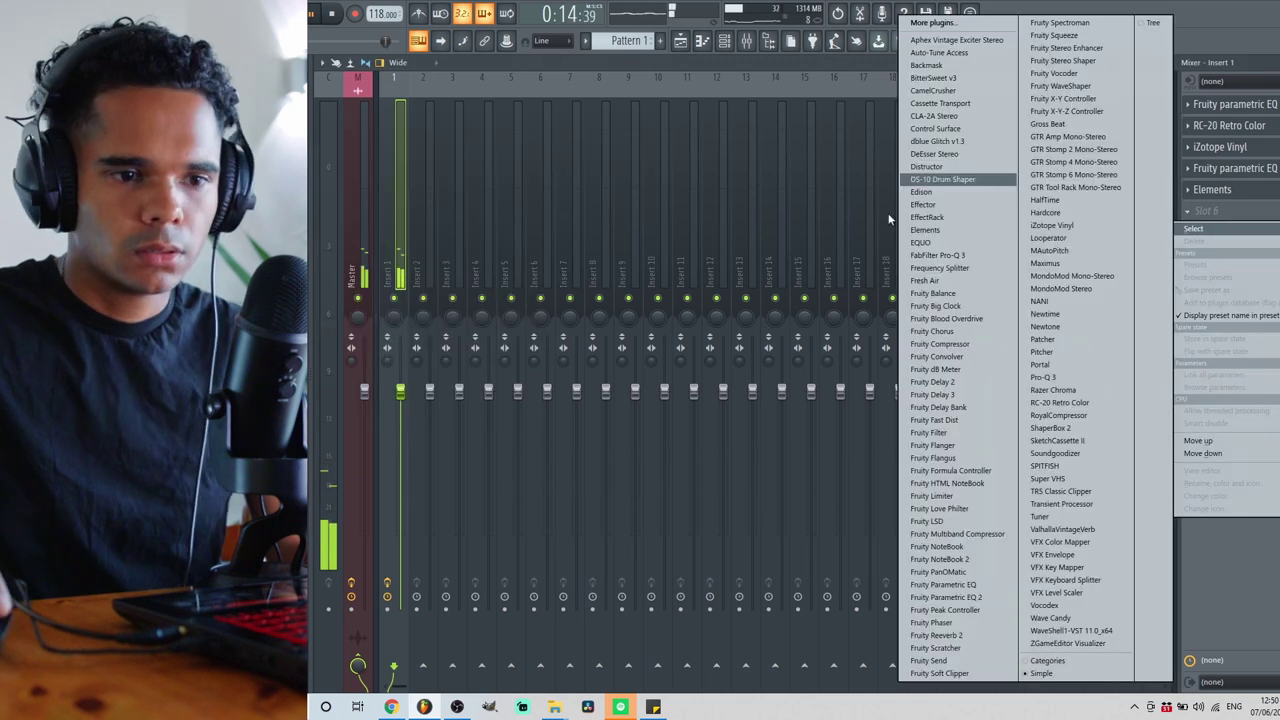
pyautogui.click(1063, 530)
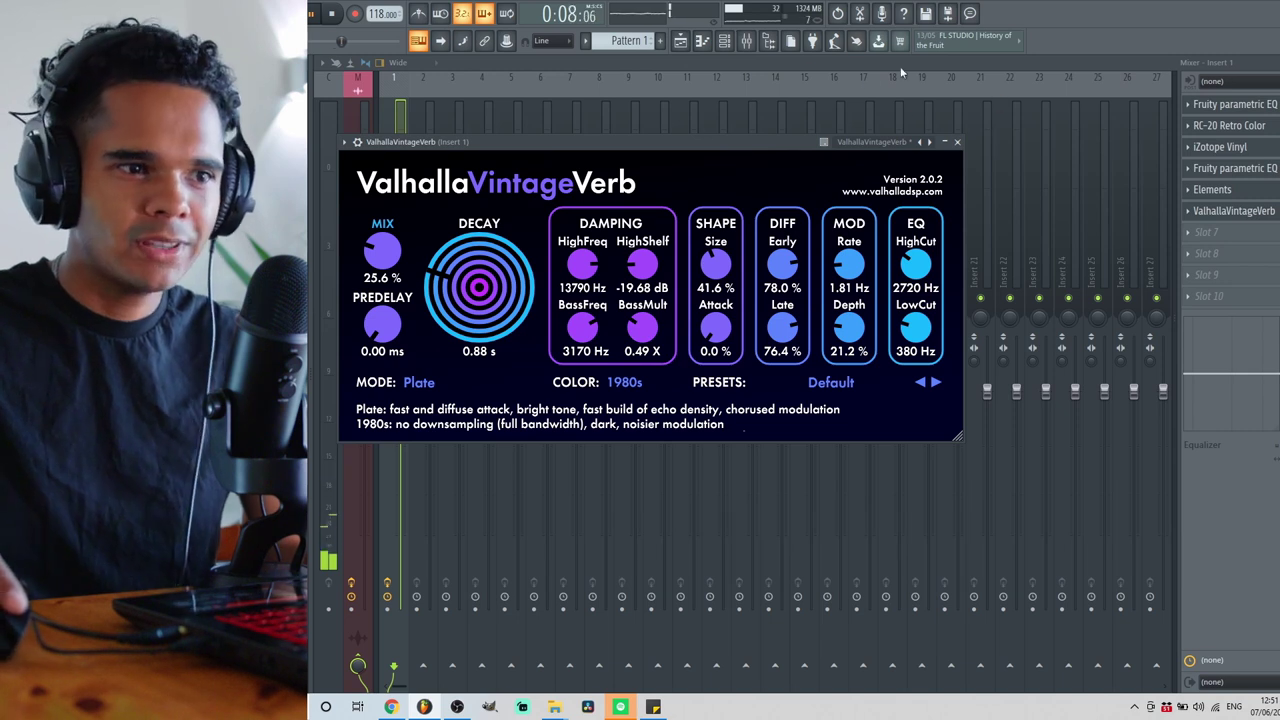
# Sketch a staggered descending run of four notes from A6 through G6 to D6 in bar 1 of Kontakt #3, and select all notes.
pyautogui.click(763, 46)
pyautogui.click(726, 41)
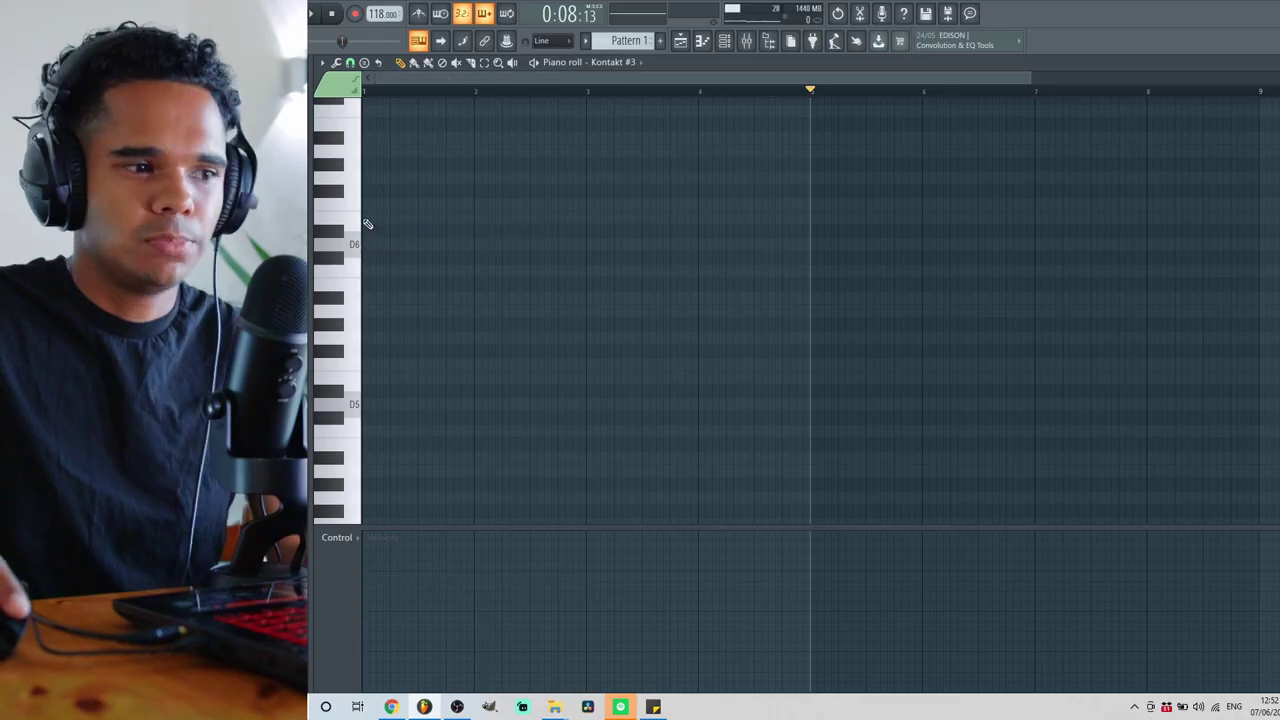
pyautogui.click(368, 150)
pyautogui.click(394, 177)
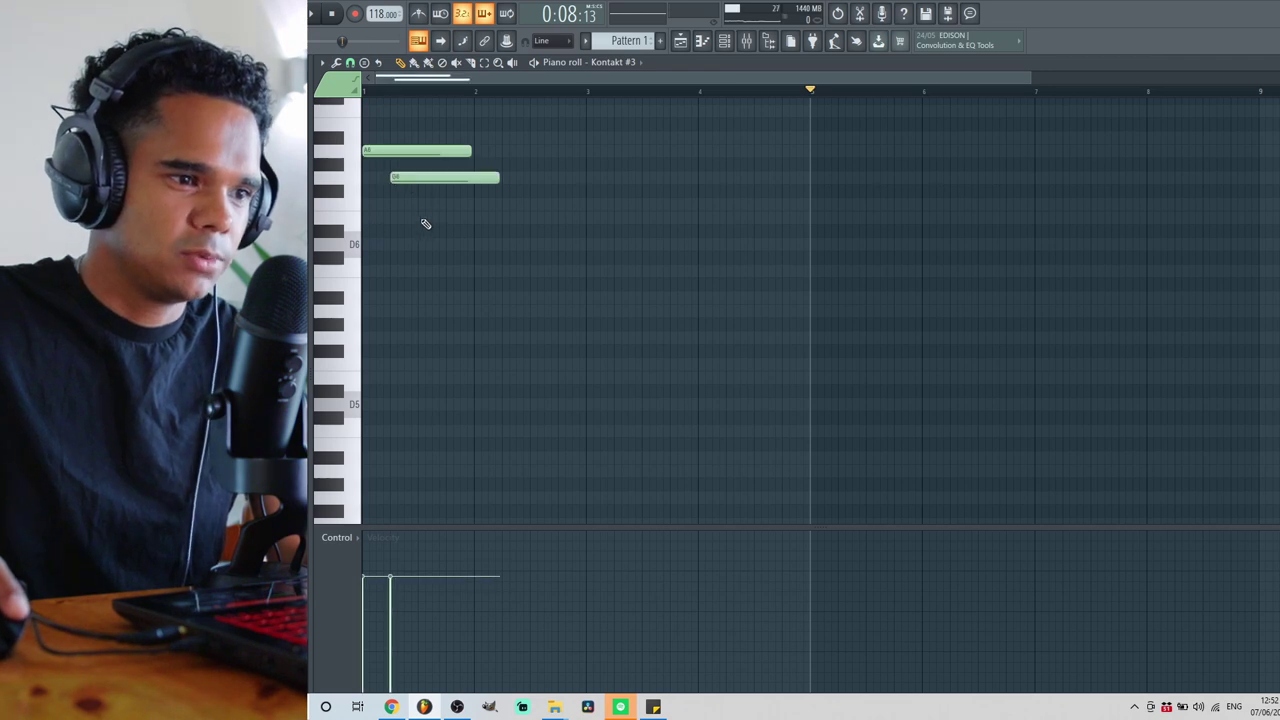
pyautogui.click(422, 214)
pyautogui.click(457, 243)
pyautogui.hotkey('ctrl', 'a')
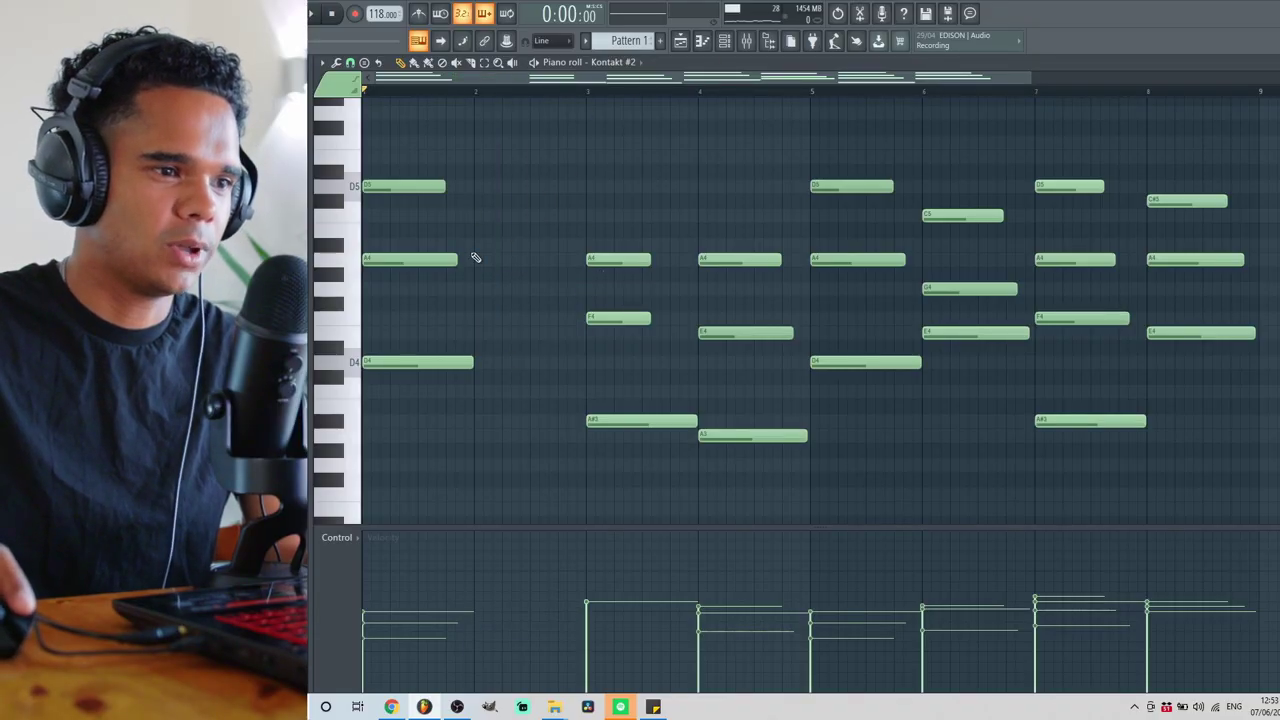
# Repeat the bar 1 chord in bar 2 of the Kontakt progression and play it back.
pyautogui.press('space')
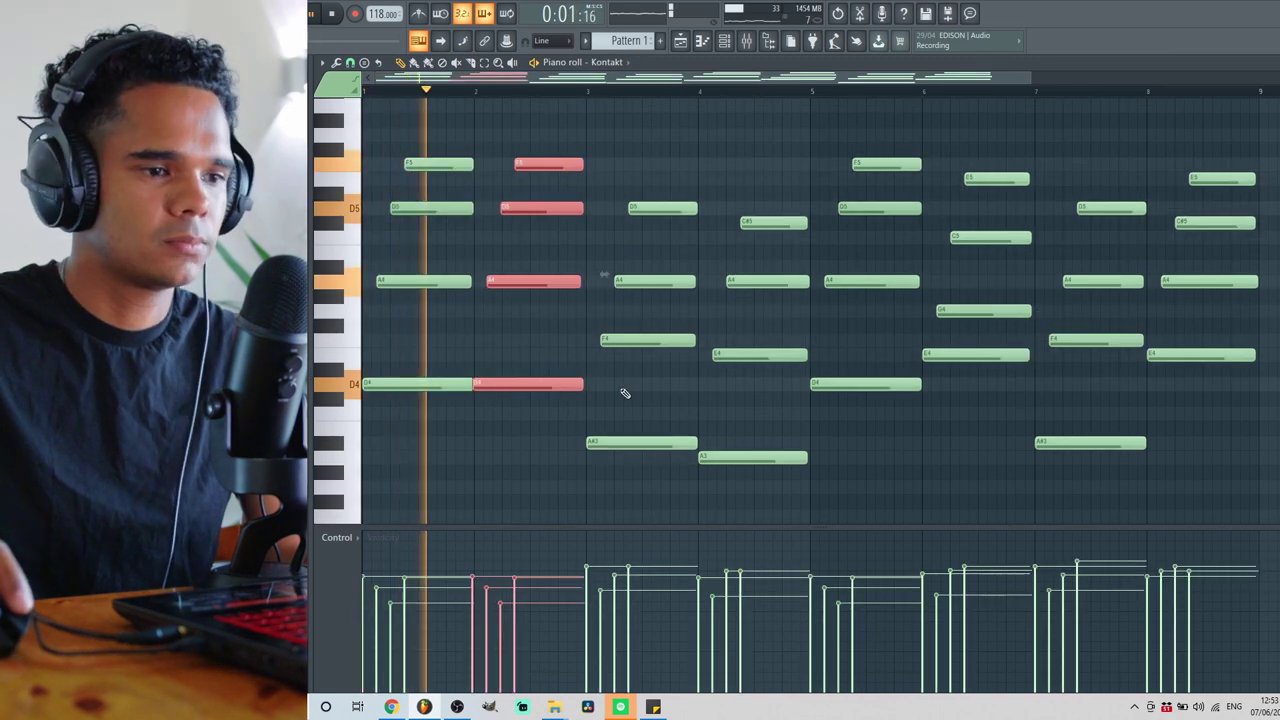
pyautogui.hotkey('ctrl', 'z')
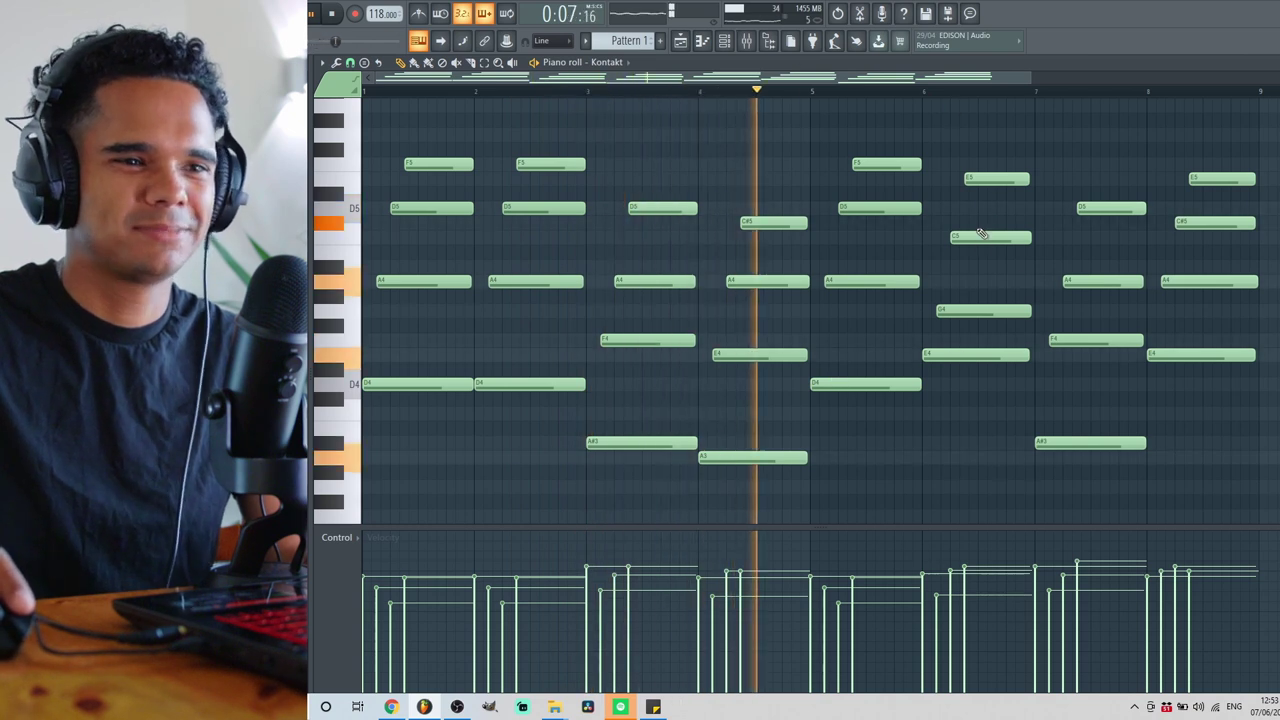
pyautogui.rightClick(975, 178)
pyautogui.rightClick(975, 237)
pyautogui.rightClick(975, 310)
pyautogui.rightClick(975, 354)
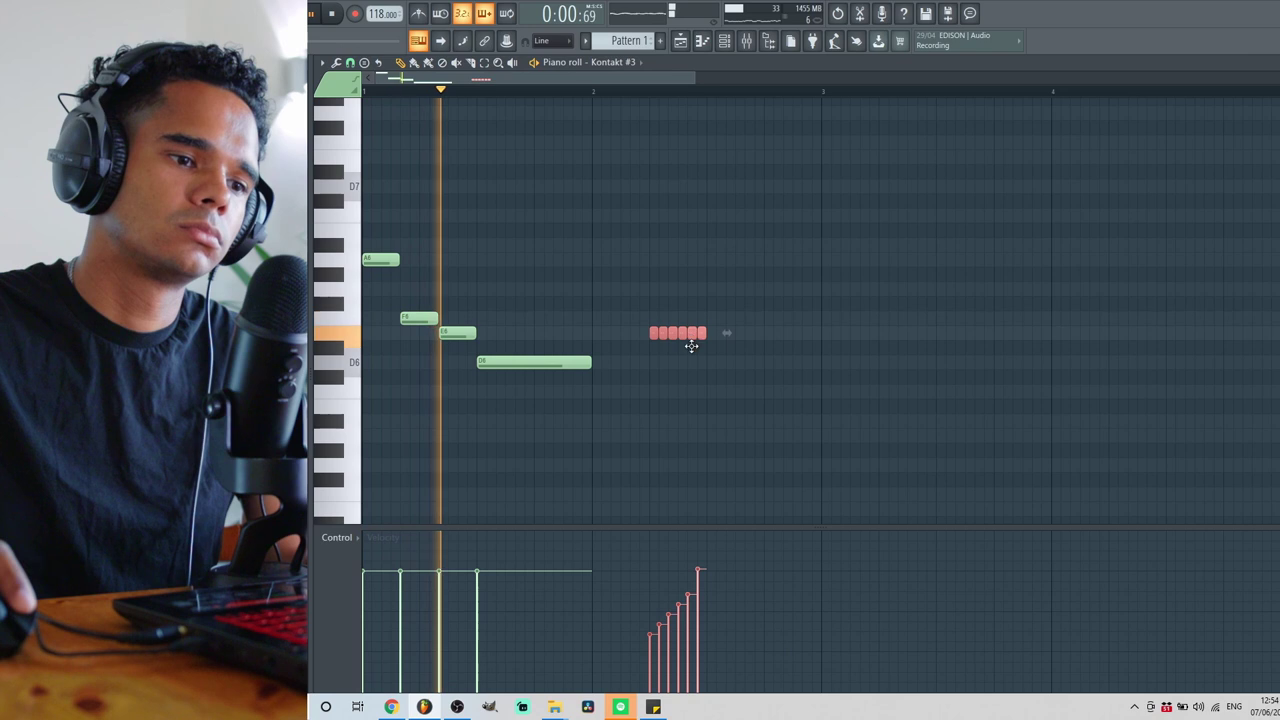
# Move the rapid repeated notes in bar 2 of Kontakt #3 to F6 and continue the melody into bar 4.
pyautogui.moveTo(697, 268); pyautogui.dragTo(691, 379)
pyautogui.moveTo(687, 360); pyautogui.dragTo(691, 361)
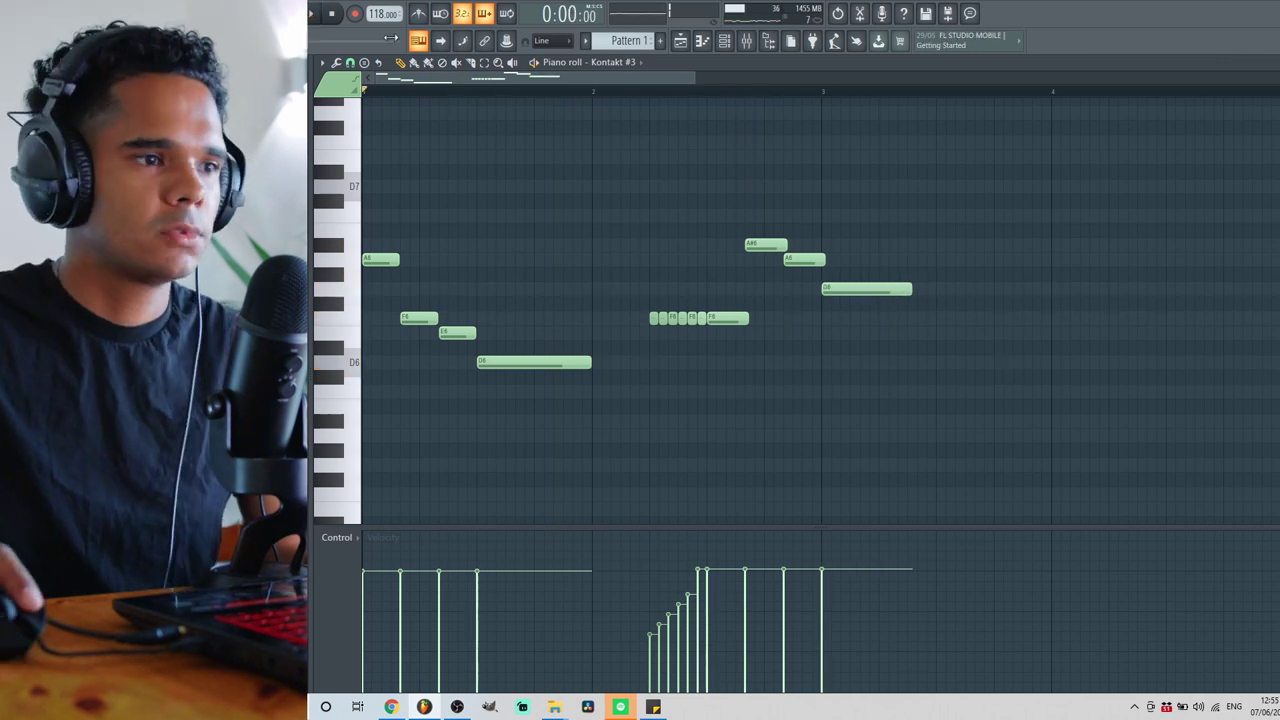
pyautogui.click(988, 262)
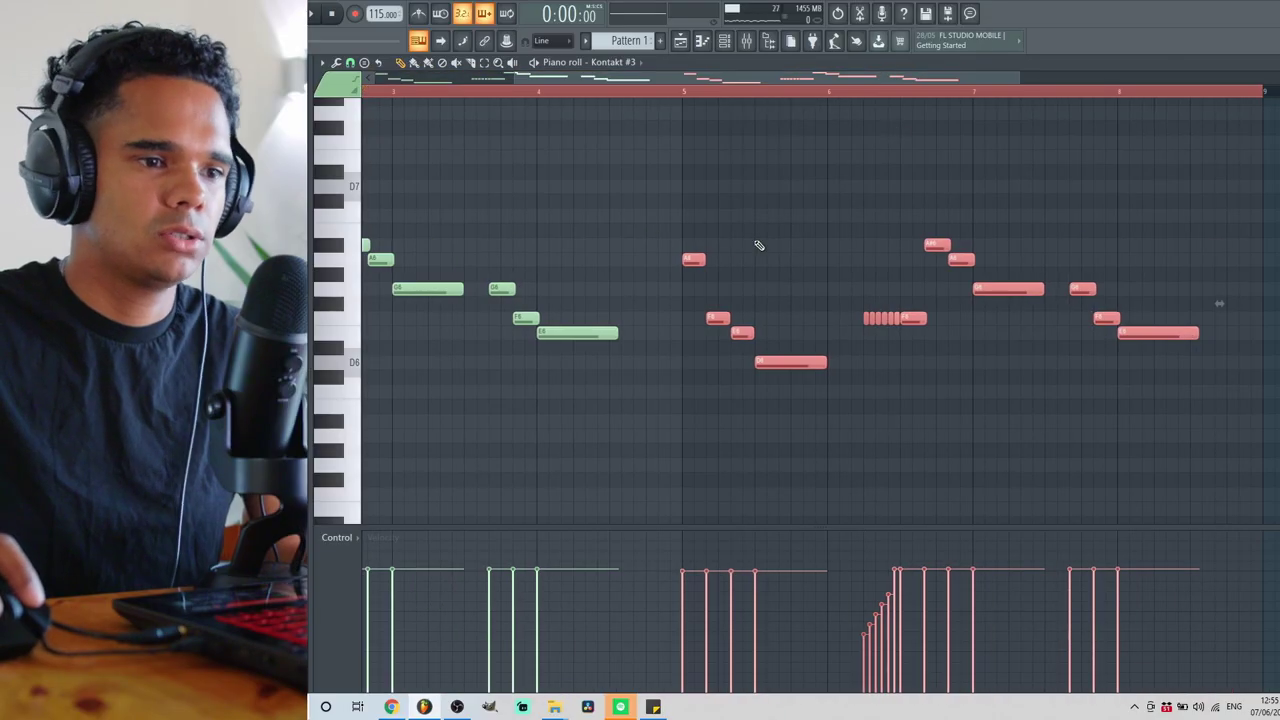
# Rework the copied phrase from bar 5 of Kontakt #3 into rapid F6 repeats leading to a long D6, with descending runs in bars 7 and 8.
pyautogui.moveTo(752, 266); pyautogui.dragTo(920, 386)
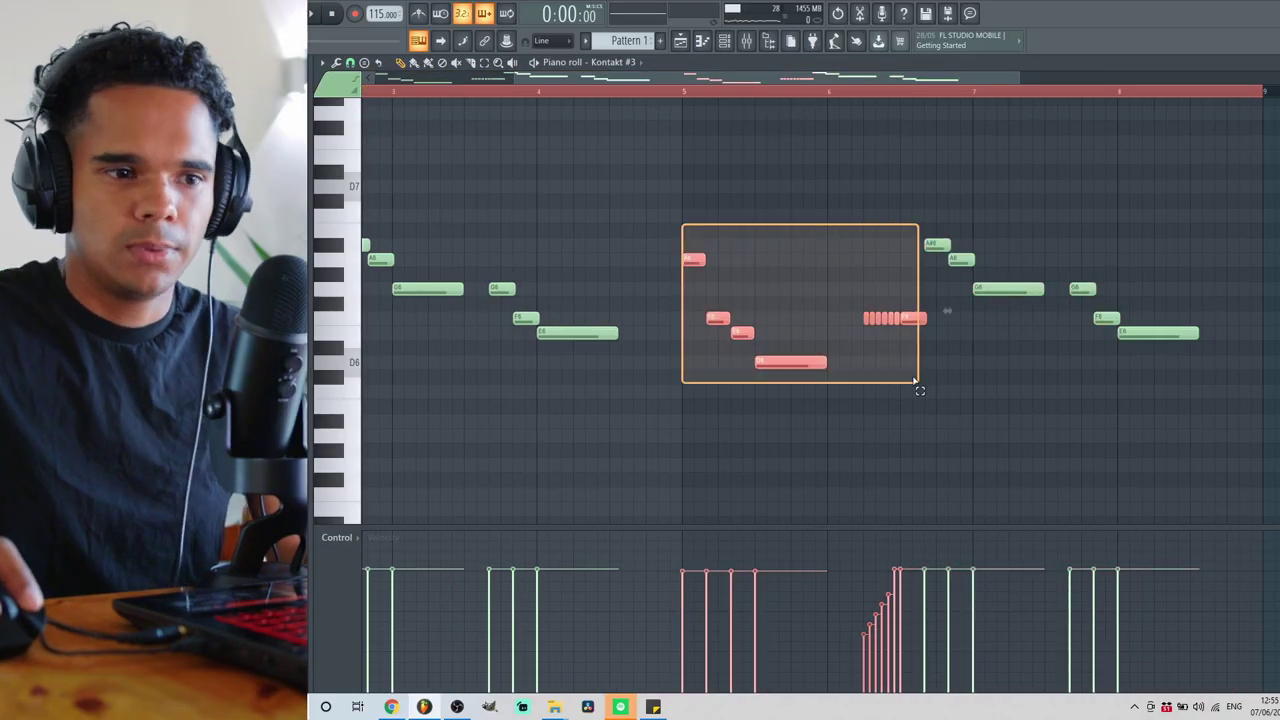
pyautogui.moveTo(736, 318); pyautogui.dragTo(778, 318)
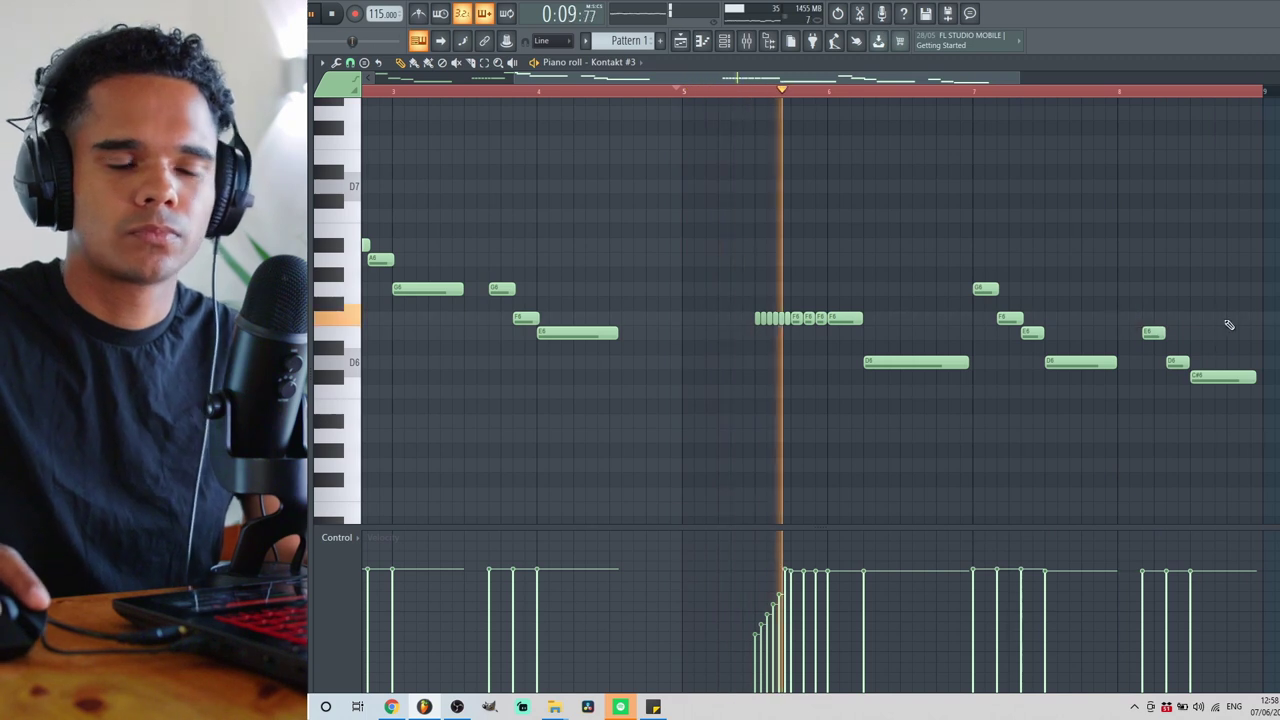
# Shorten the C#6 note in bar 8 of Kontakt #3 and add an E6 note in the bar's last beat.
pyautogui.scroll(-2, 1117, 105)
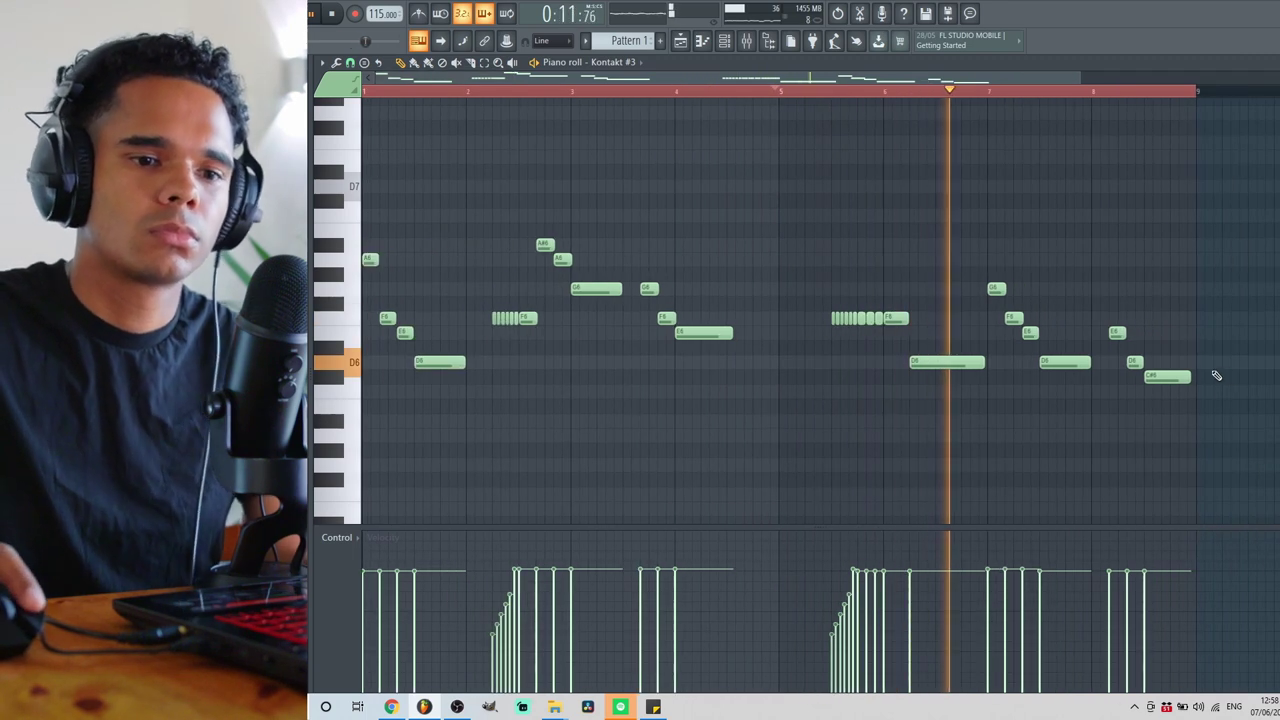
pyautogui.click(1180, 362)
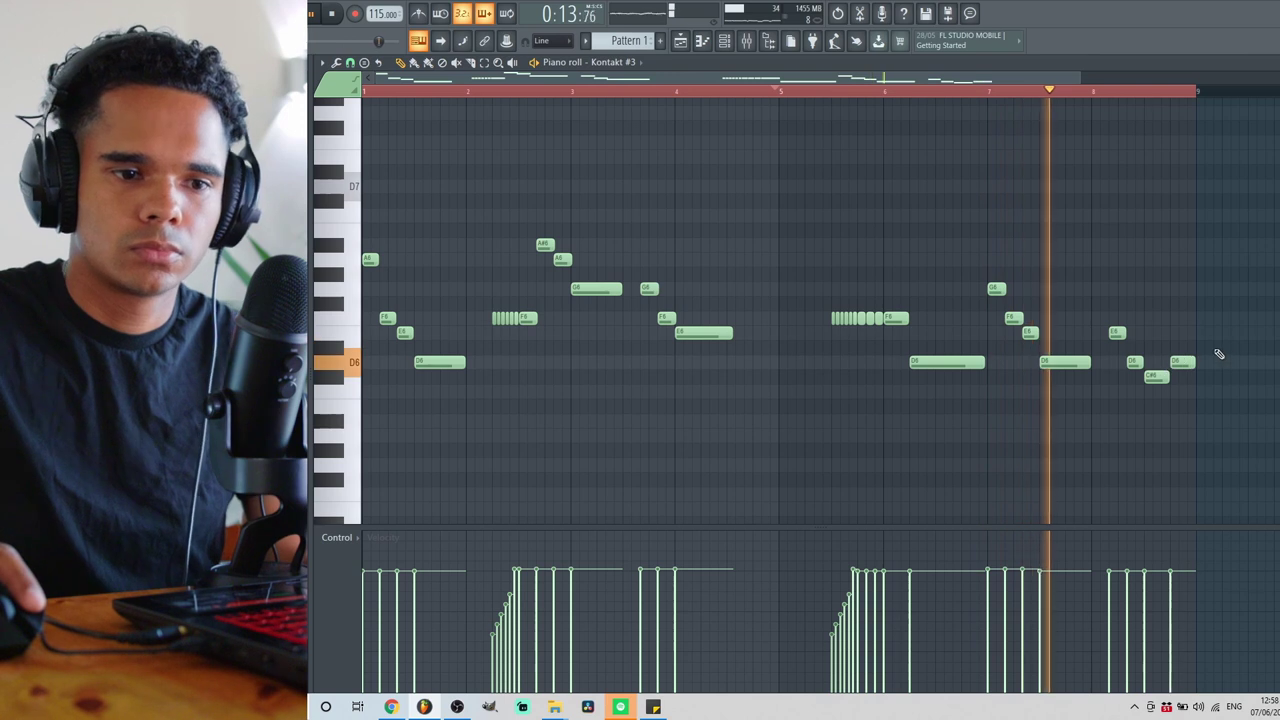
pyautogui.moveTo(1180, 362); pyautogui.dragTo(1183, 332)
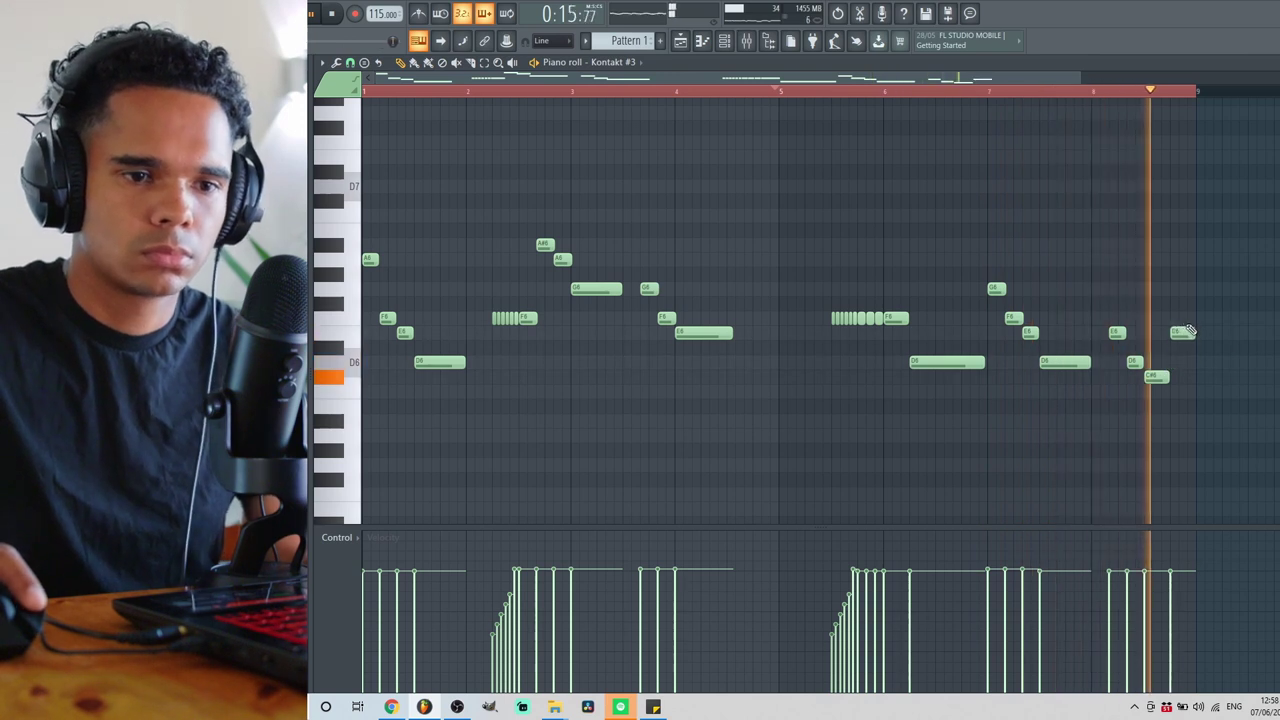
pyautogui.click(1163, 94)
# Make the second Kontakt #3 clip on Track 3 unique and delete all of its notes.
pyautogui.scroll(-2, 992, 416)
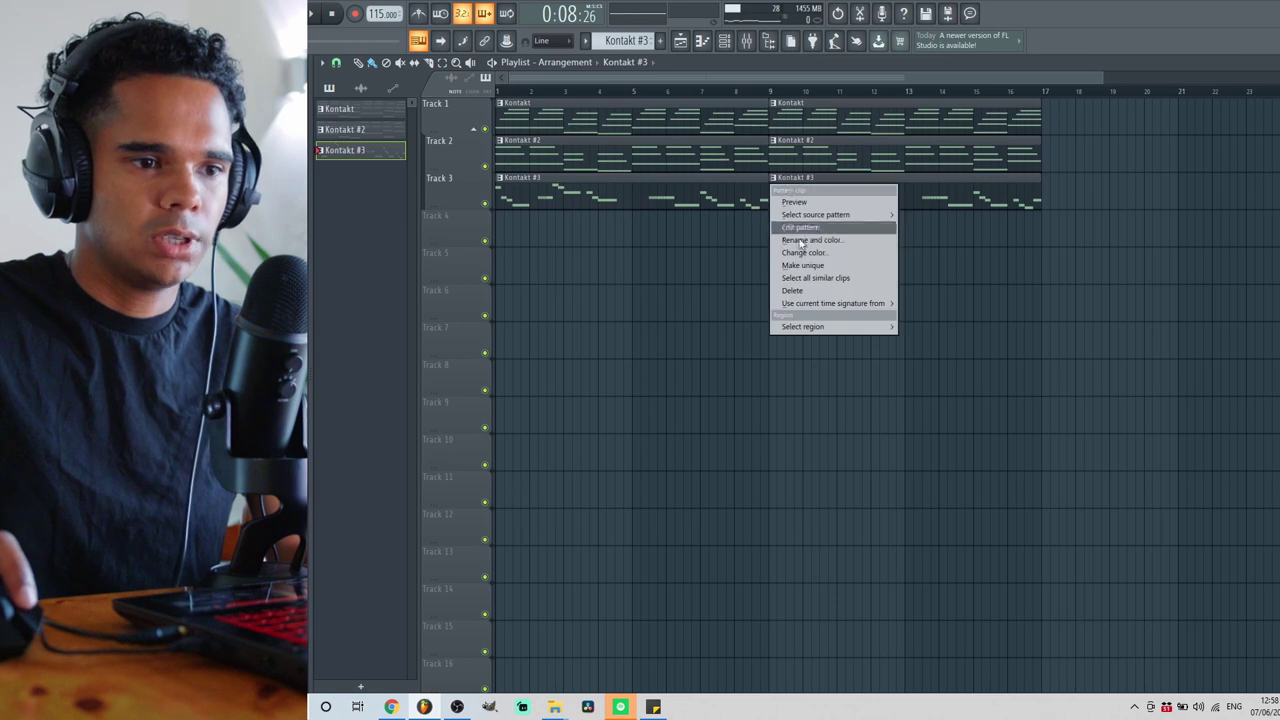
pyautogui.click(801, 268)
pyautogui.hotkey('ctrl', 'a')
pyautogui.press('Delete')
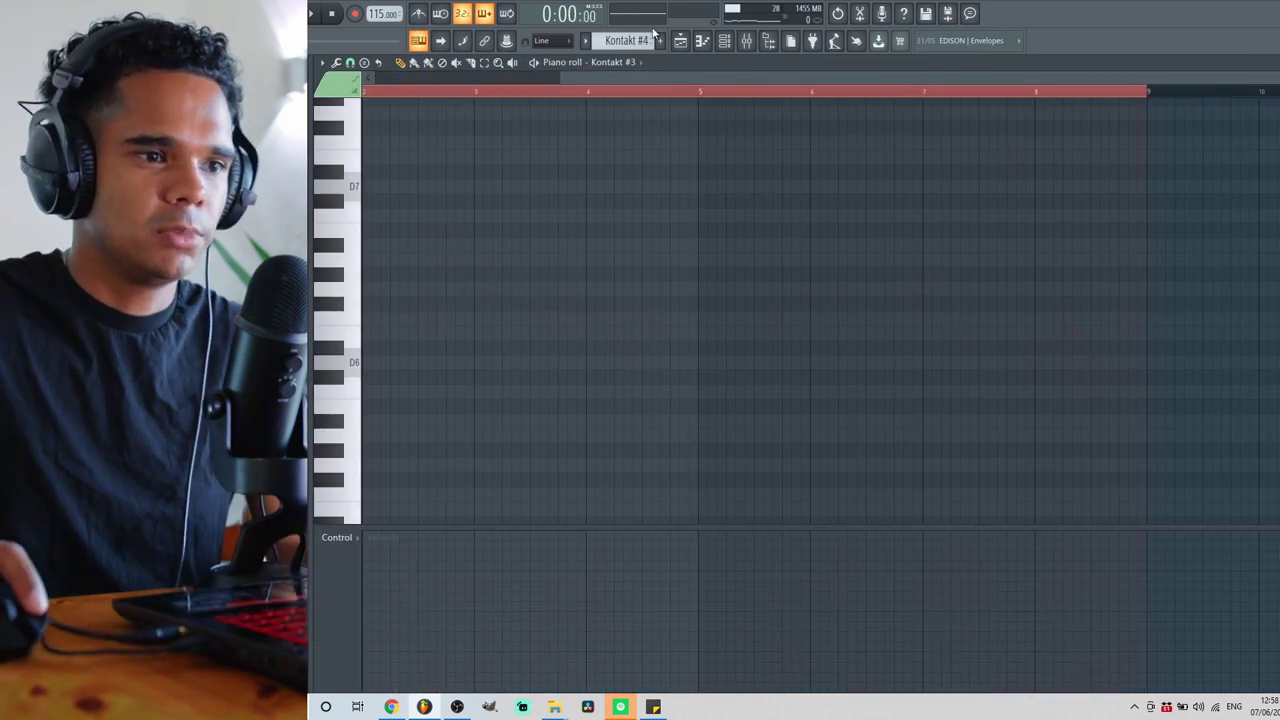